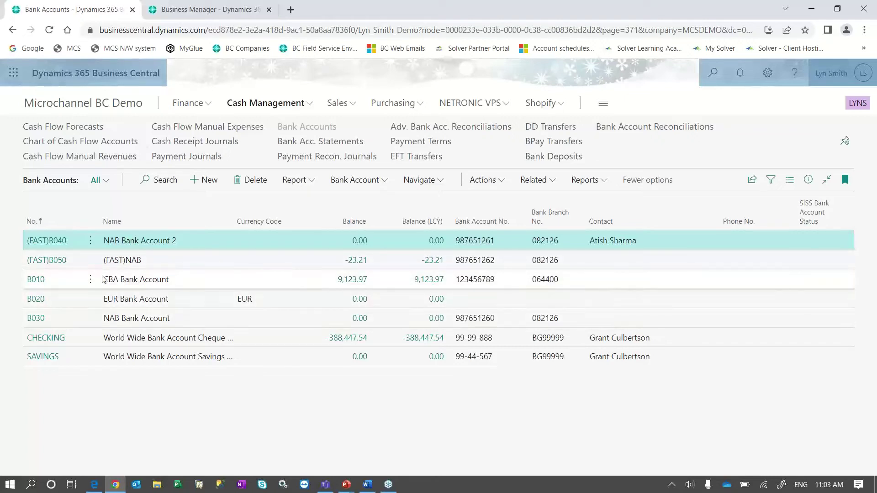
Examine the CBA Bank Account card's posting group with its G/L account and the Advanced Banking settings, and return to the list
click(36, 282)
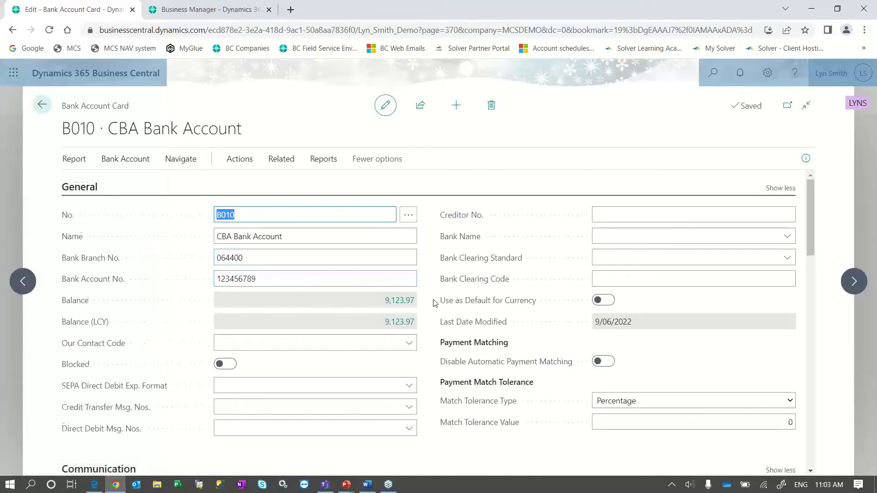
scroll(434, 302, down, 8)
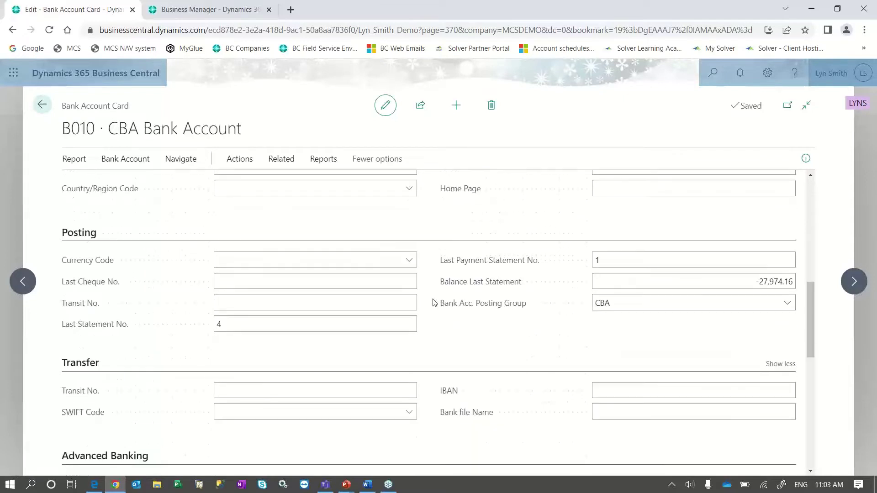
scroll(434, 303, down, 1)
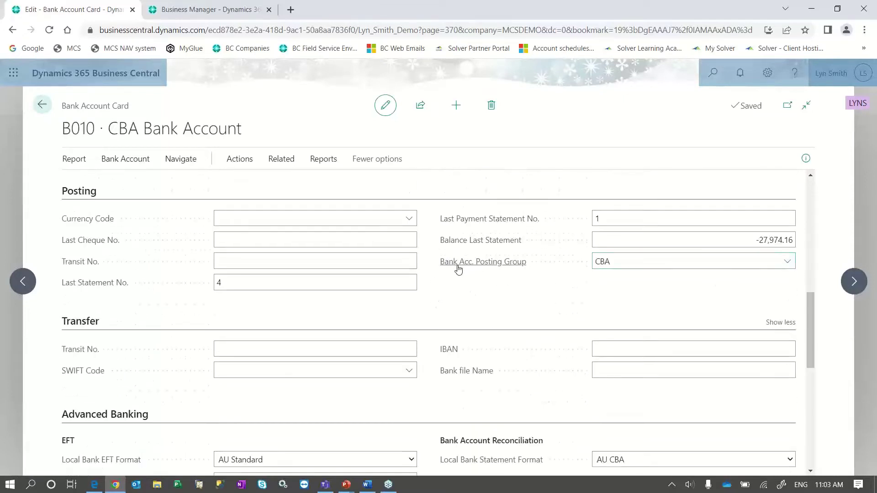
click(780, 268)
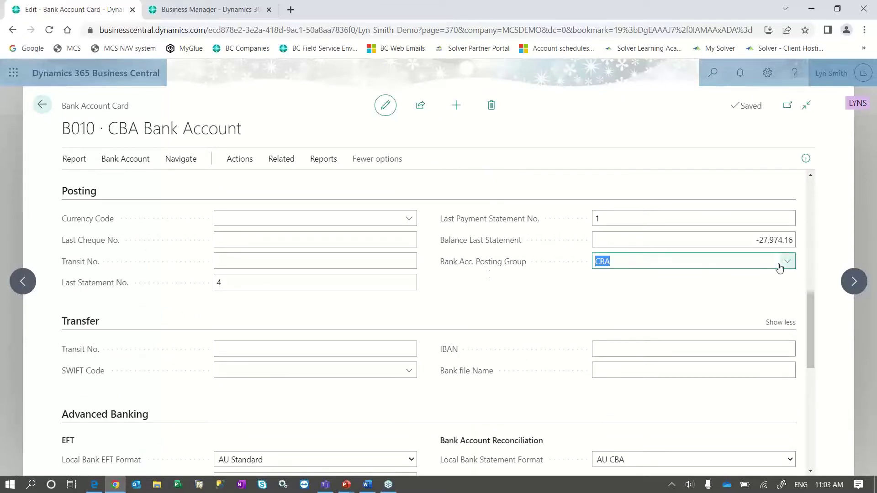
click(783, 264)
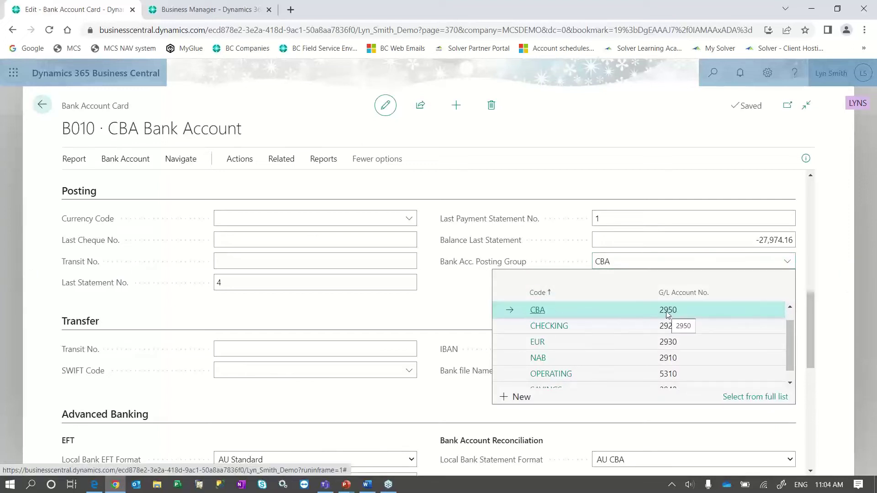
click(435, 307)
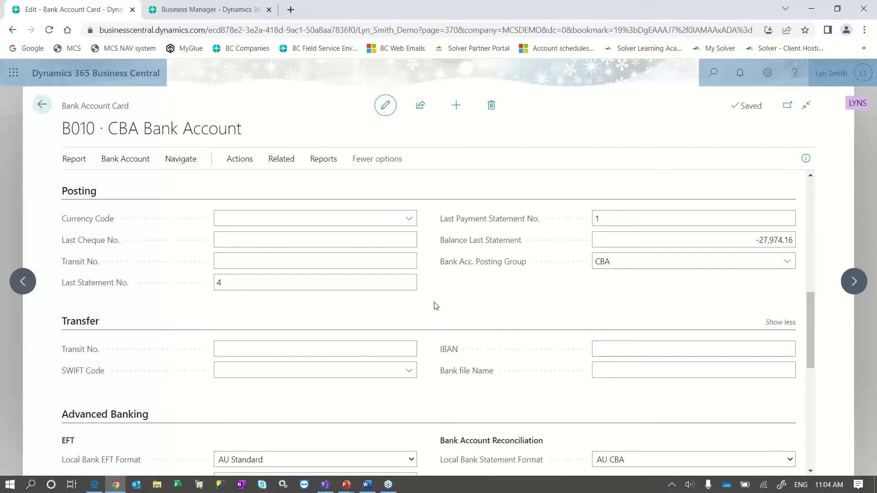
scroll(435, 306, down, 3)
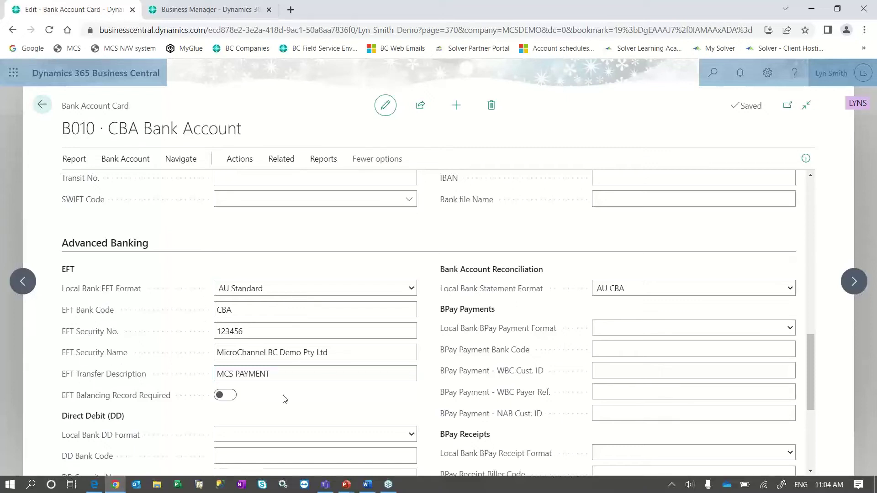
click(45, 106)
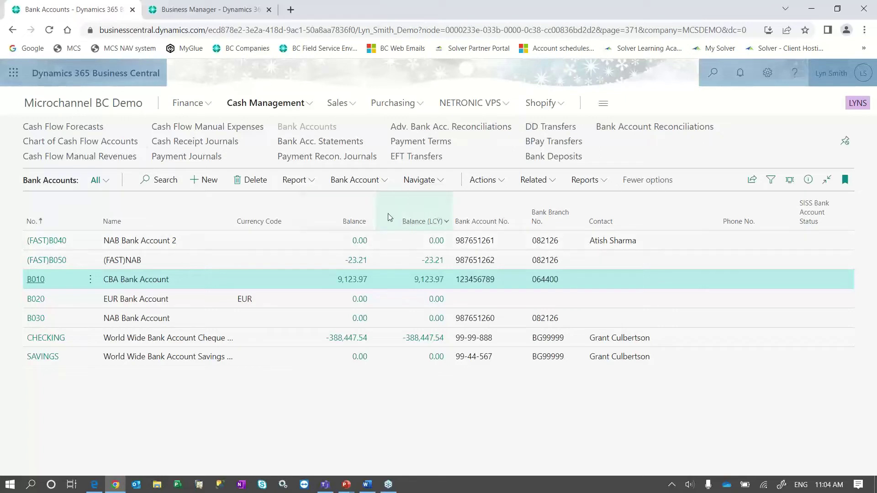
Open the existing bank account reconciliation for the CBA bank account, statement 4
mouse_move(326, 209)
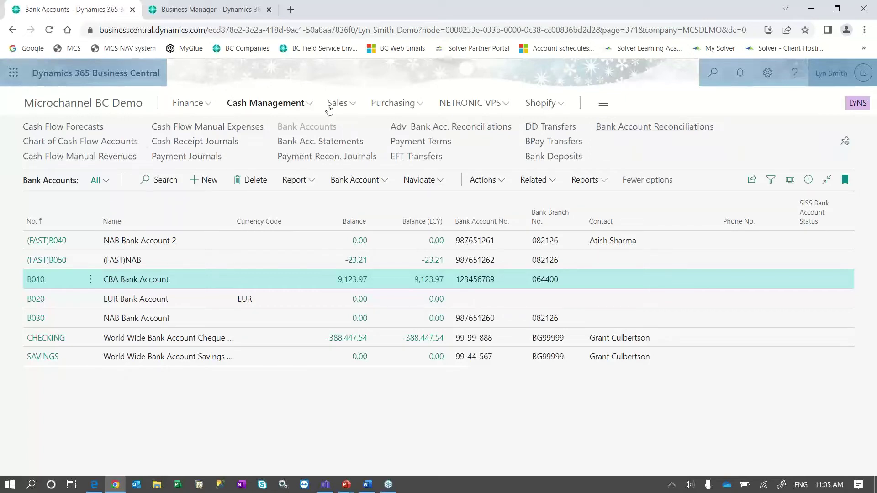
click(638, 127)
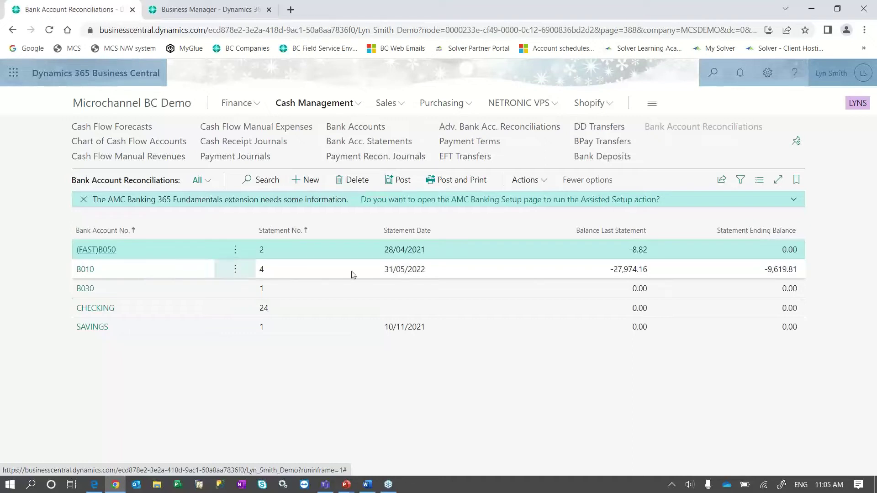
click(85, 270)
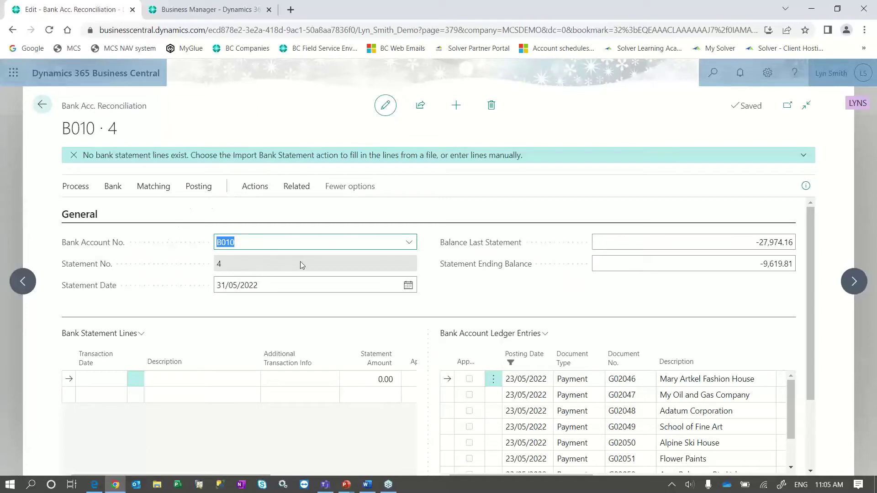
Review the reconciliation's statement date and ending balance, and dismiss the notification about missing bank statement lines
click(274, 287)
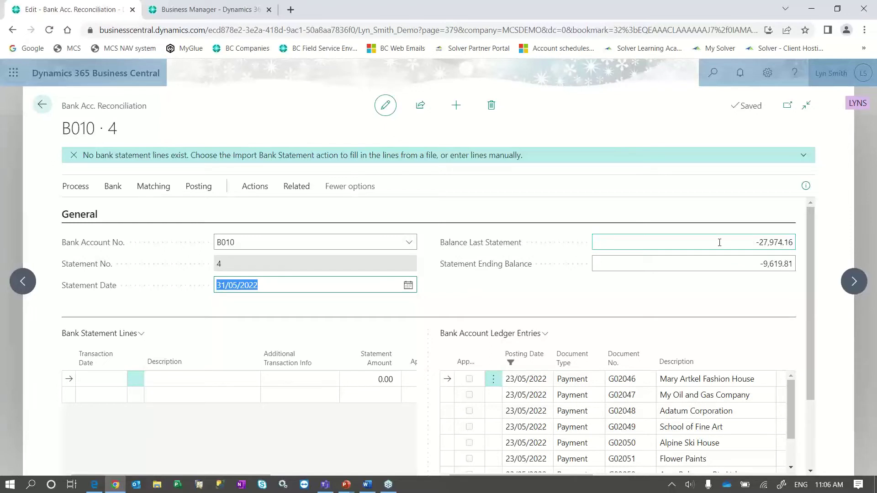
click(727, 265)
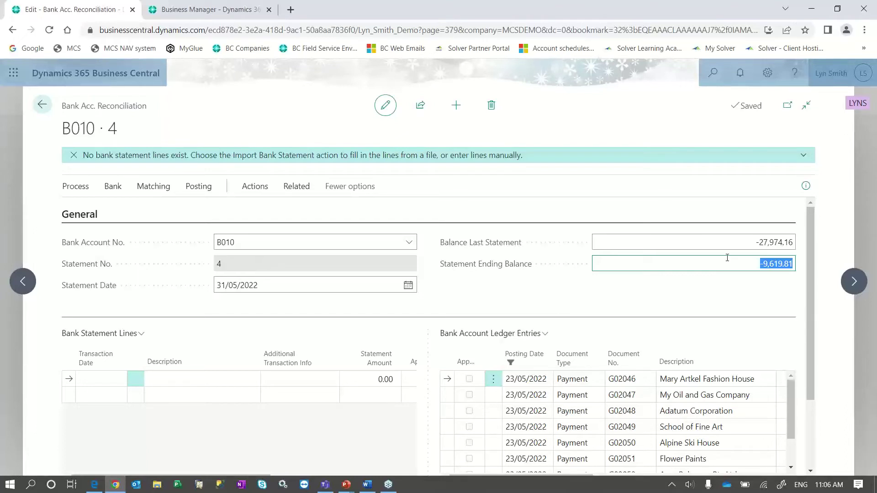
click(718, 265)
scroll(436, 349, down, 1)
scroll(437, 348, down, 1)
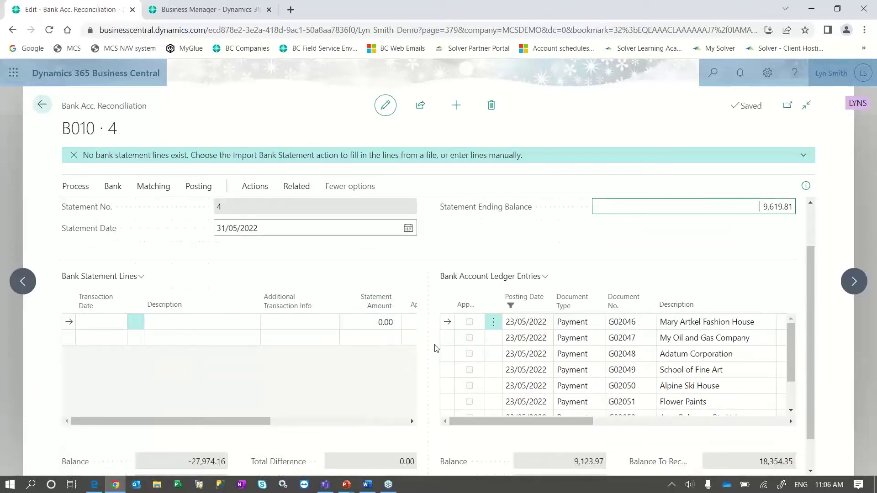
click(73, 156)
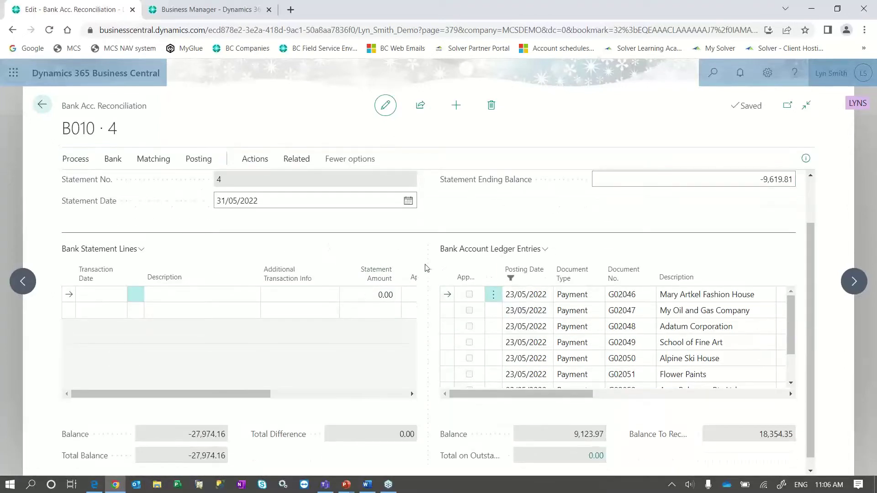
Enter a bank statement line dated 31/05/2022 with the description Bank Fee and a statement amount of -10
click(99, 295)
text(31052)
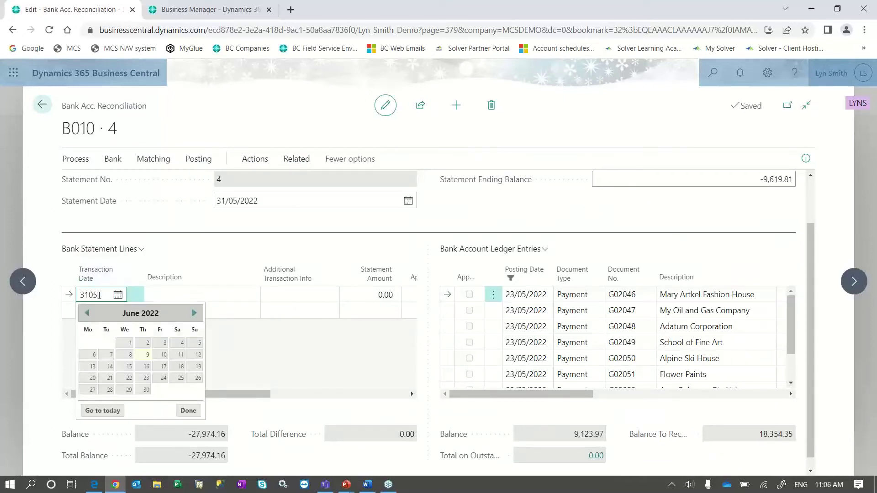
text(2)
key(Tab)
text(Bank Stat)
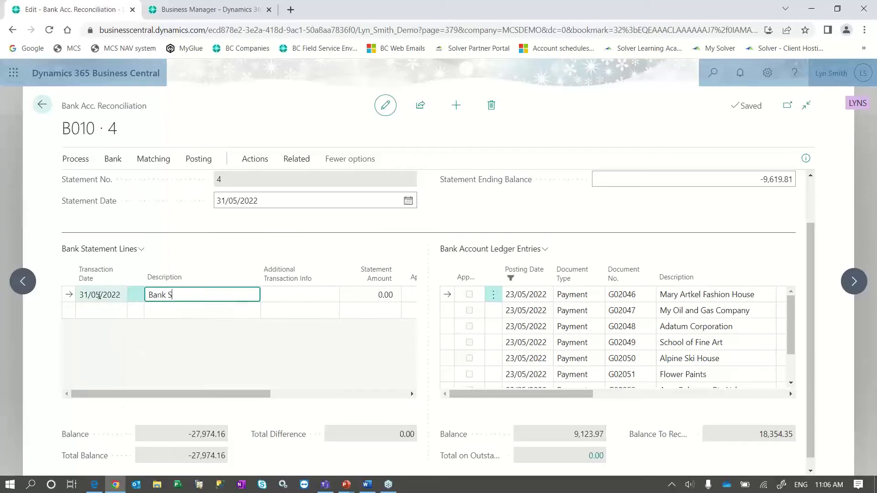
key(BackSpace)
key(BackSpace)
key(BackSpace)
key(BackSpace)
text(Fee)
key(Tab)
key(Tab)
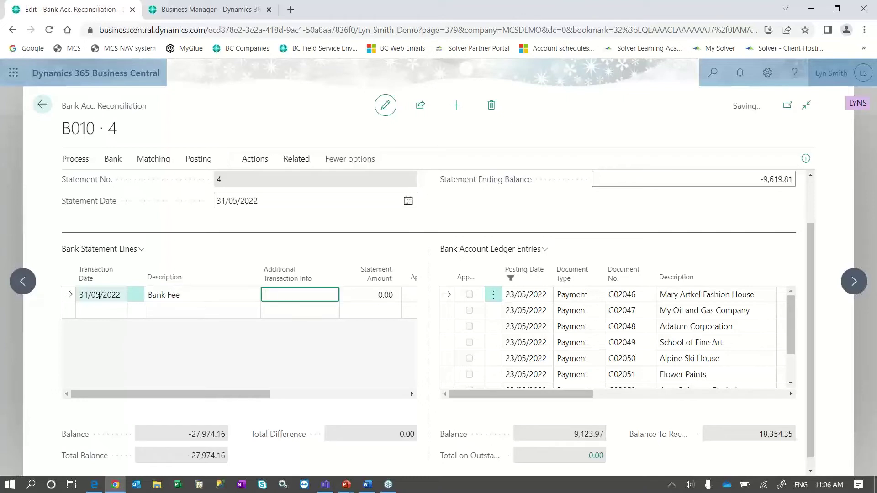
text(-10)
key(Tab)
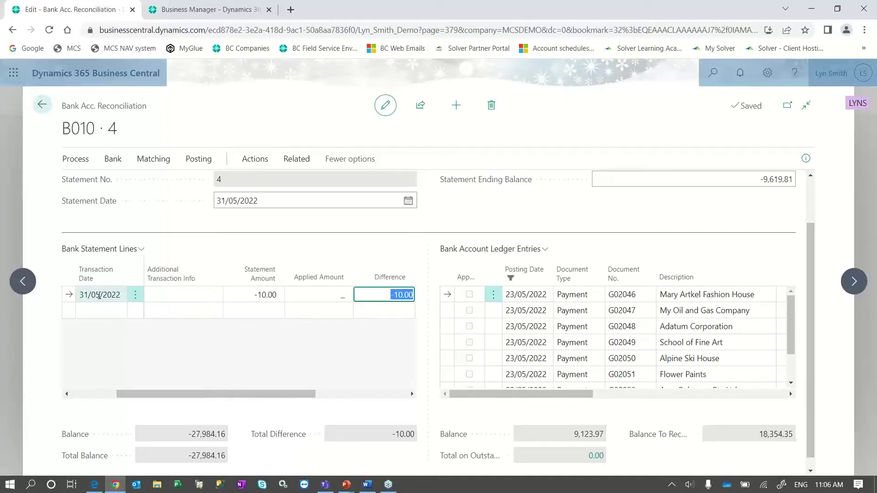
drag(133, 396, 74, 401)
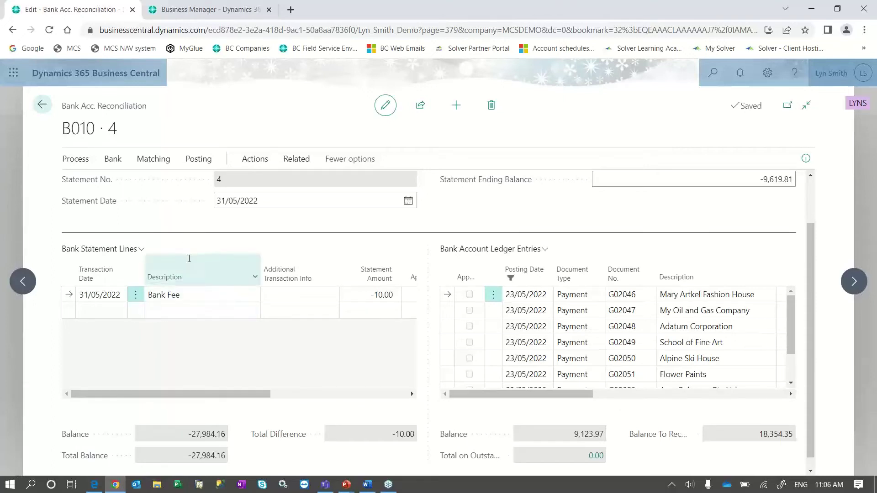
Delete the manually entered Bank Fee line from the bank statement lines
click(135, 294)
click(120, 342)
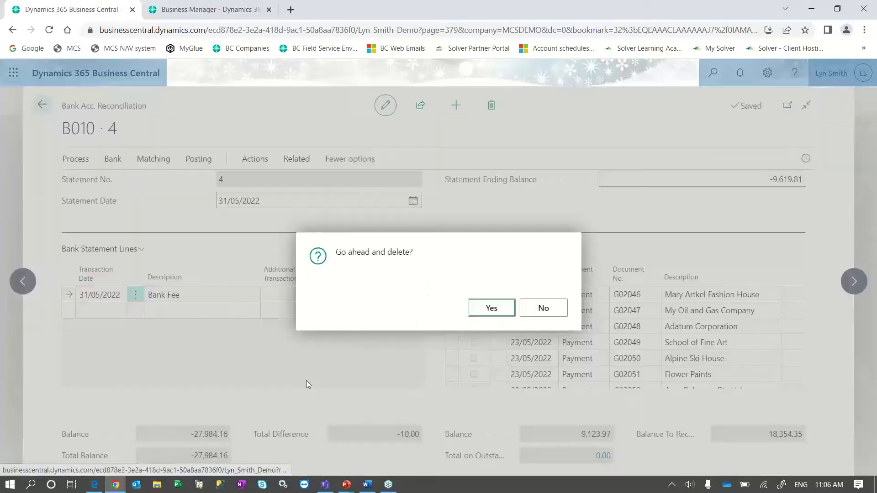
click(491, 308)
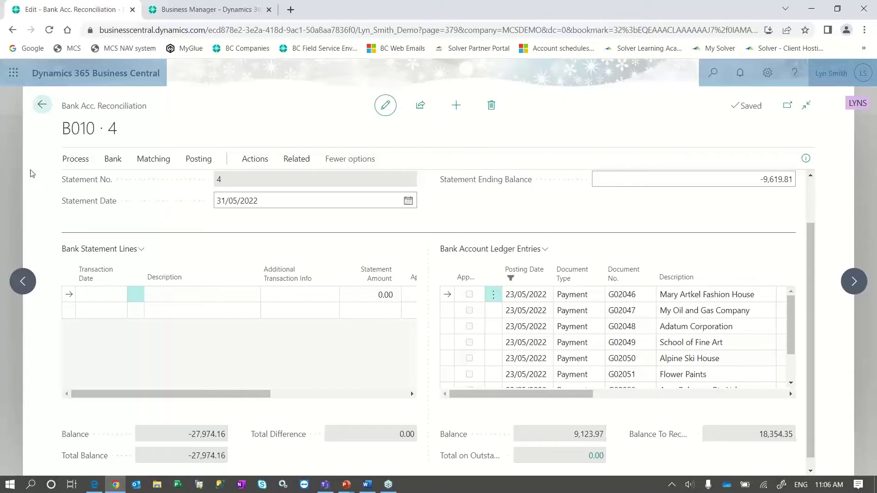
Generate suggested reconciliation lines for the statement period 1/01/2021 to 31/05/2022, including cheques
click(78, 165)
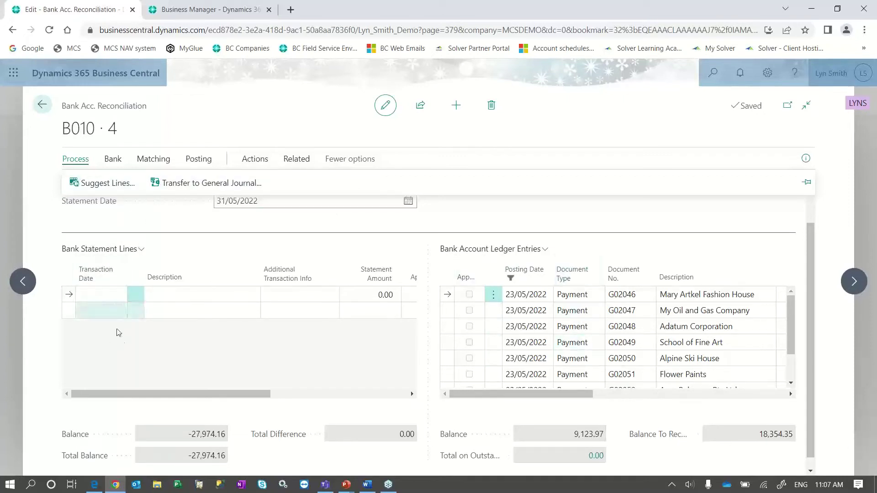
click(98, 184)
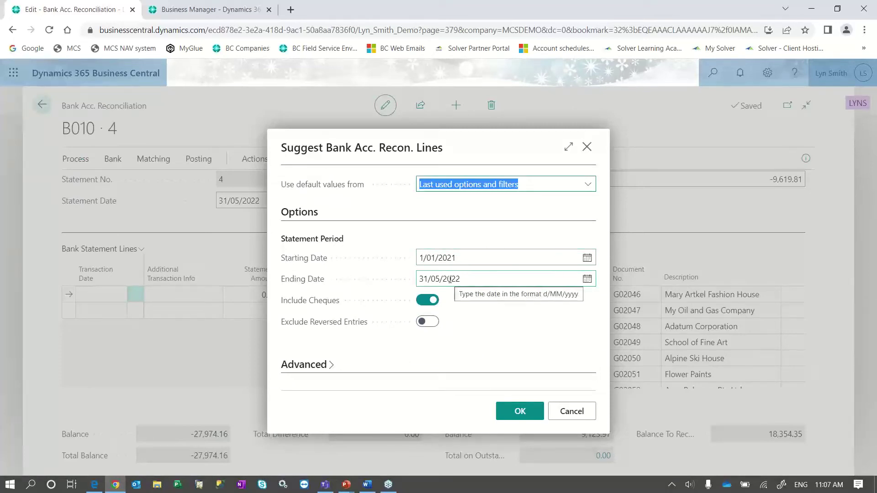
click(513, 415)
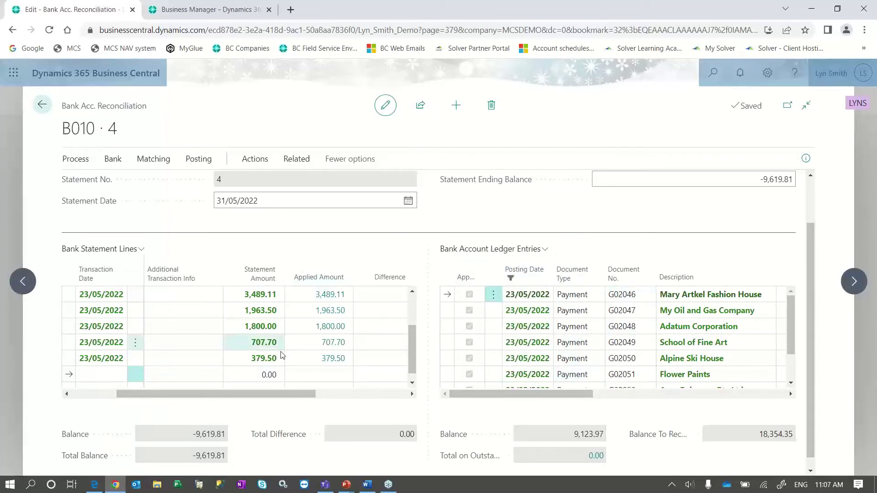
drag(413, 352, 409, 308)
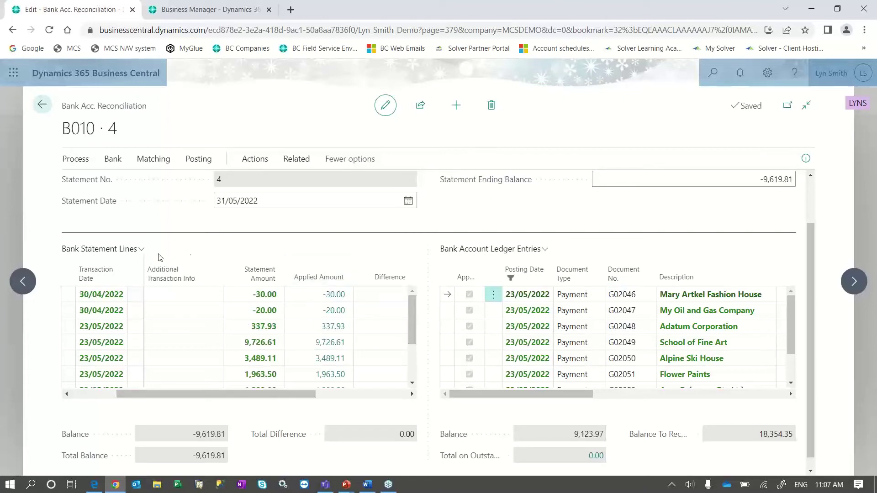
drag(192, 396, 103, 398)
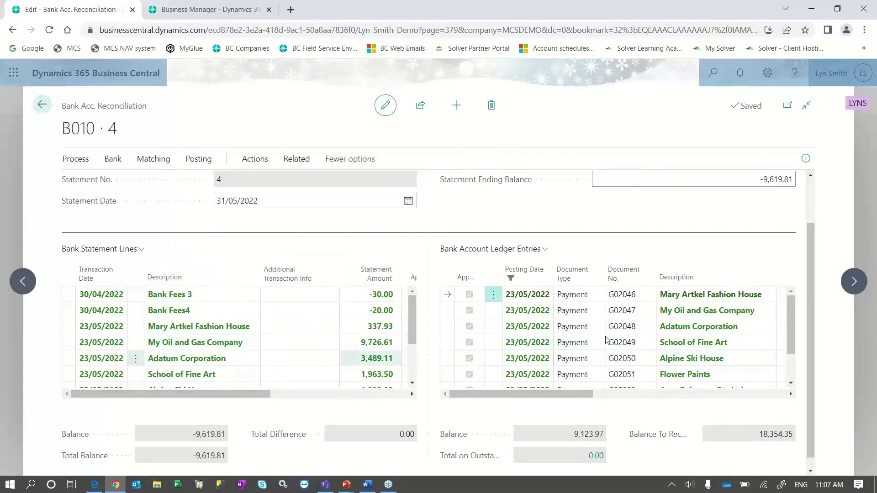
Inspect the match details of the School of Fine Art statement line and its ledger entry, and return to the reconciliation
click(67, 379)
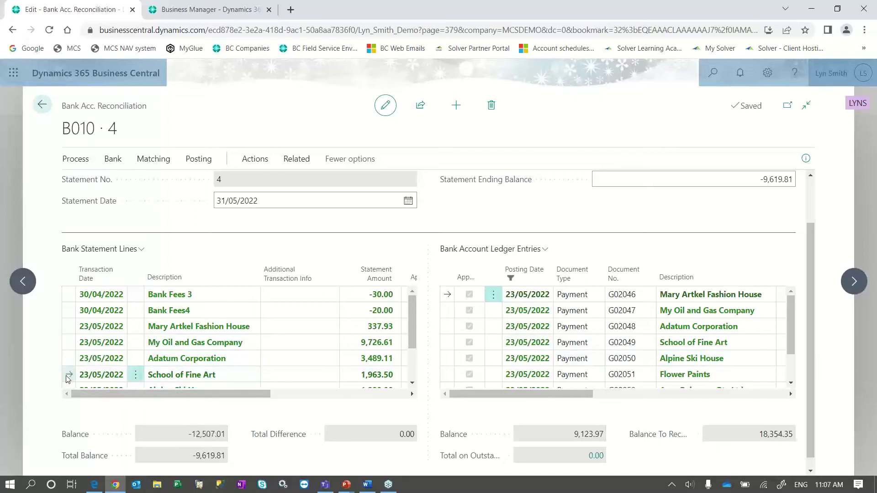
click(508, 345)
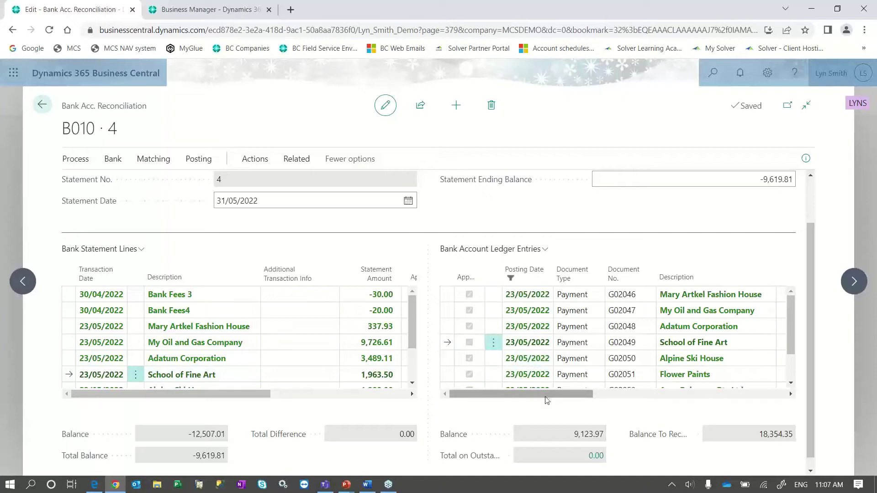
mouse_move(548, 394)
mouse_down()
mouse_move(625, 398)
mouse_move(547, 397)
mouse_up()
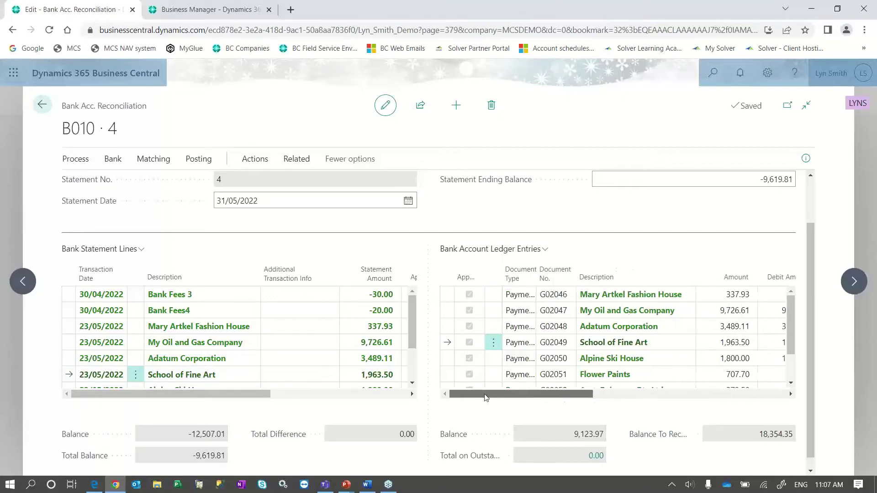
click(154, 162)
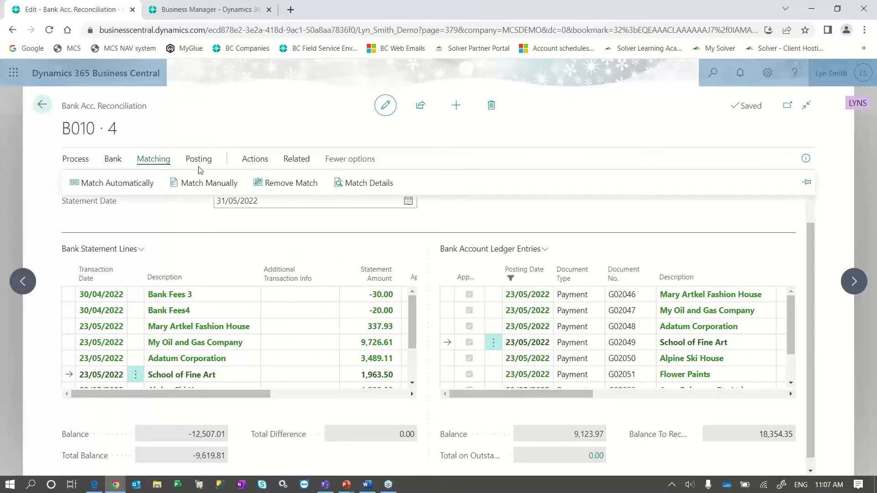
click(345, 183)
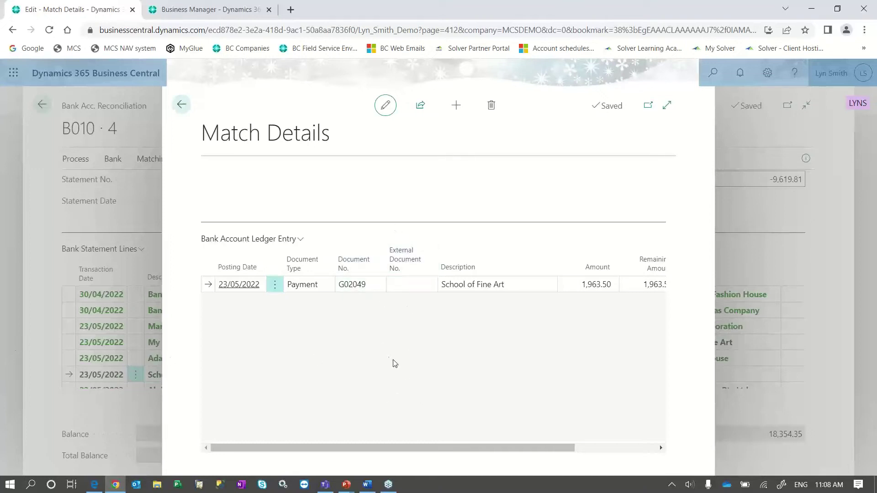
click(181, 105)
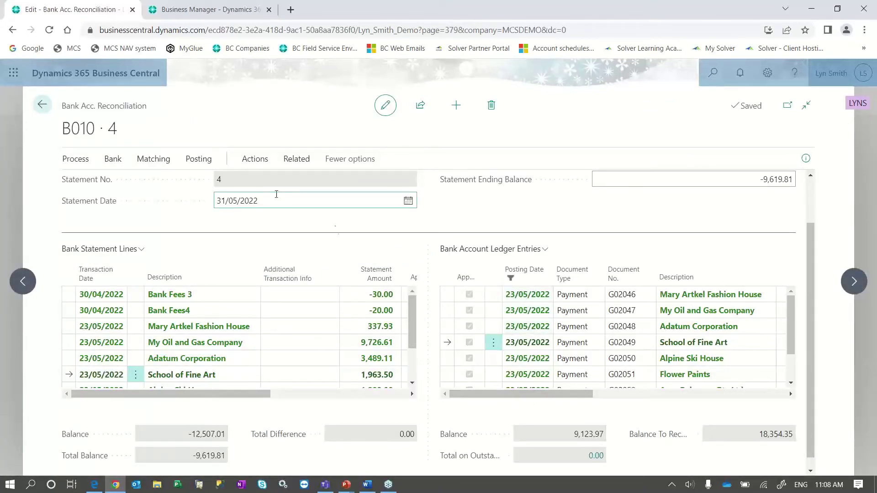
click(164, 160)
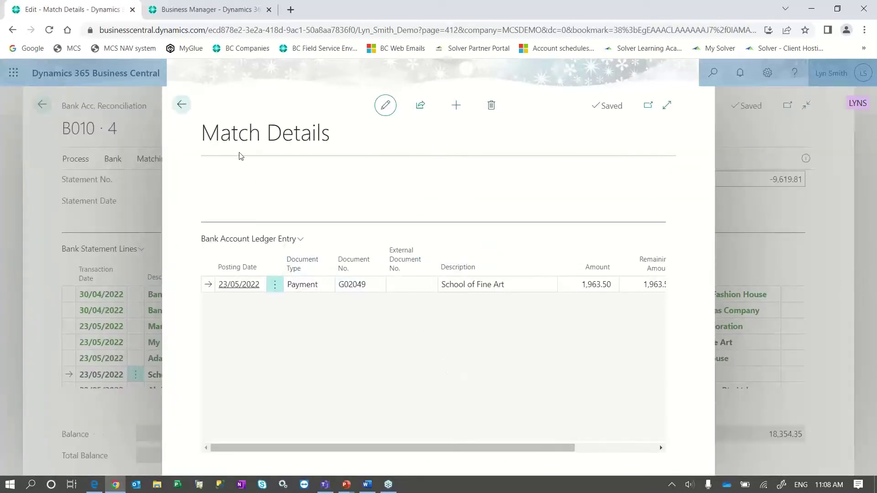
click(182, 105)
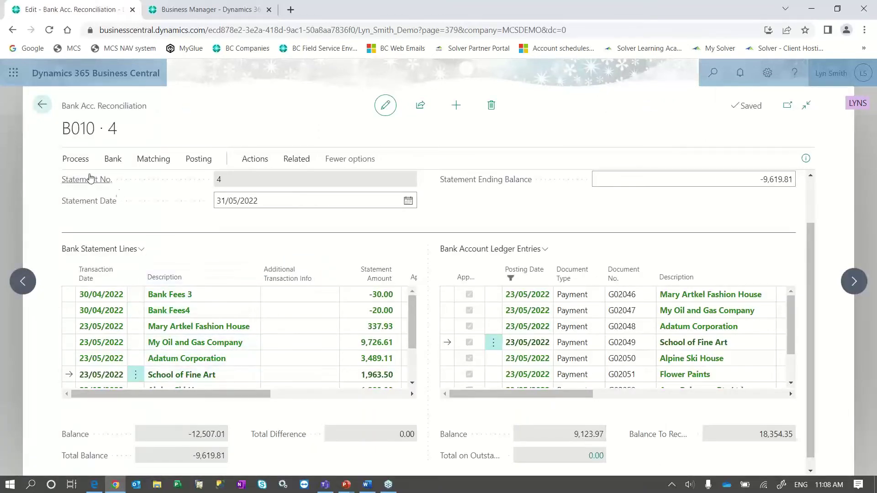
Compare the running balance at the Mary Artkel Fashion House, School of Fine Art and Aura Polymers lines with the total balance and statement ending balance
click(73, 160)
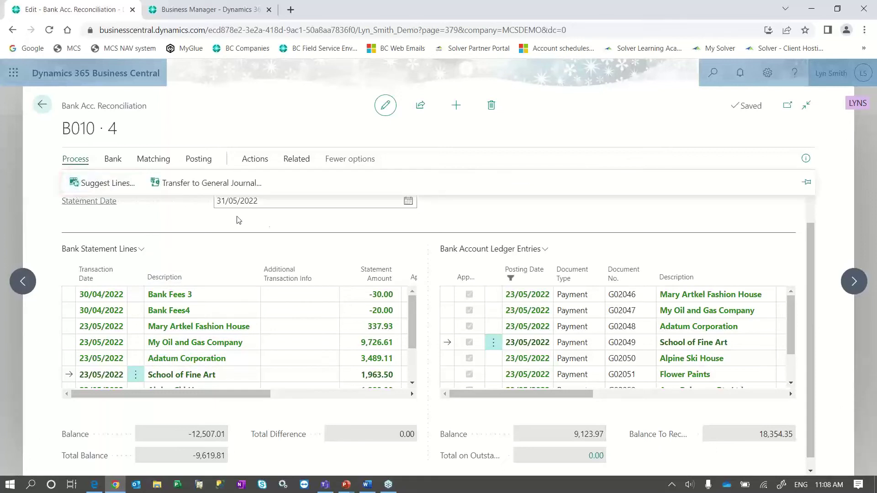
click(285, 222)
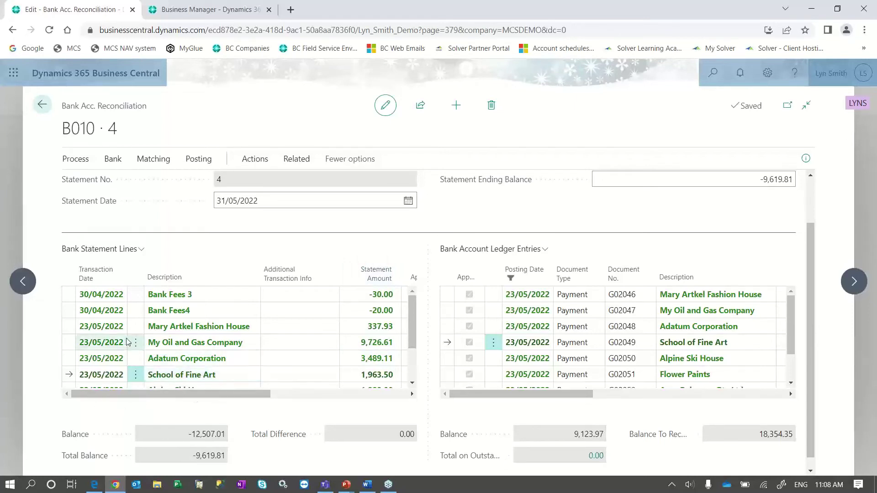
click(64, 331)
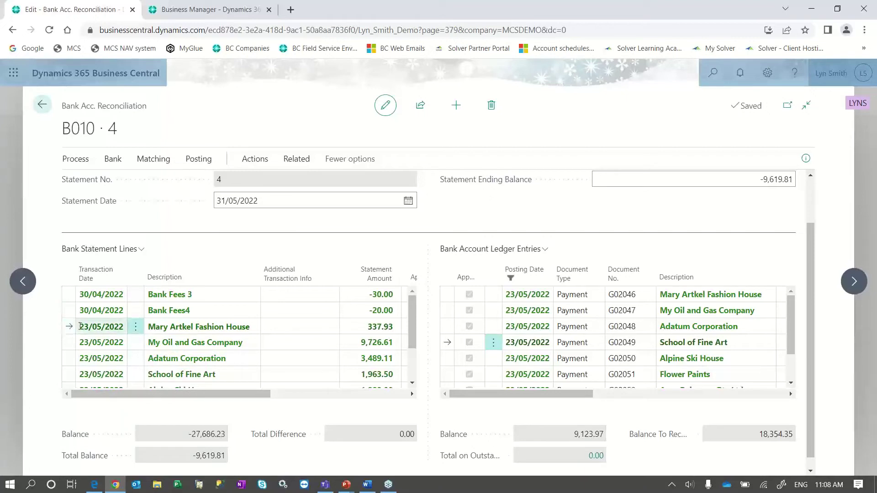
scroll(701, 232, up, 1)
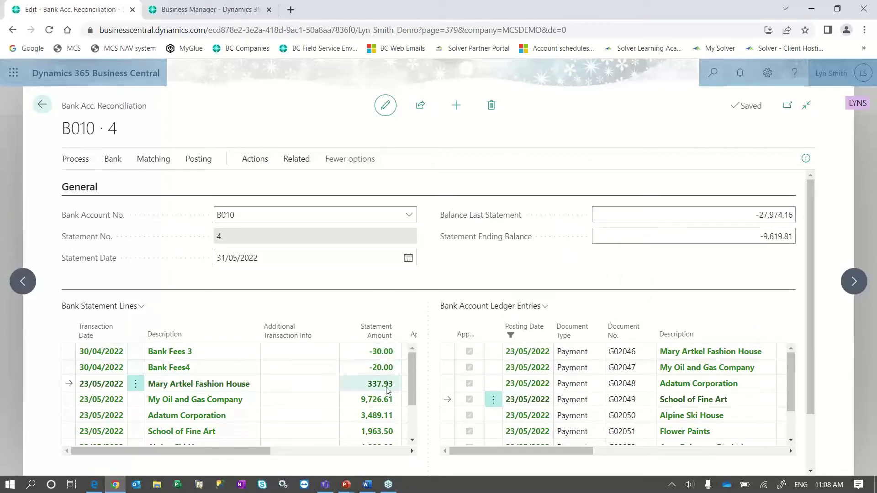
scroll(426, 377, down, 1)
scroll(426, 377, down, 1)
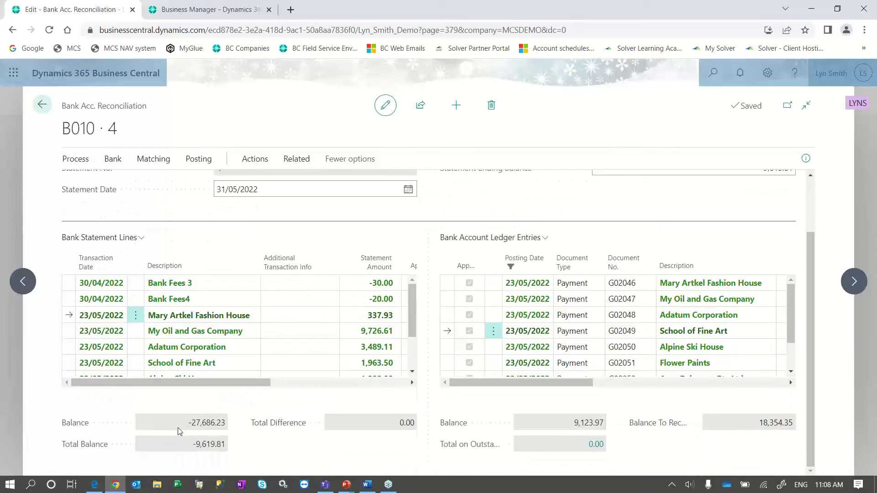
click(69, 367)
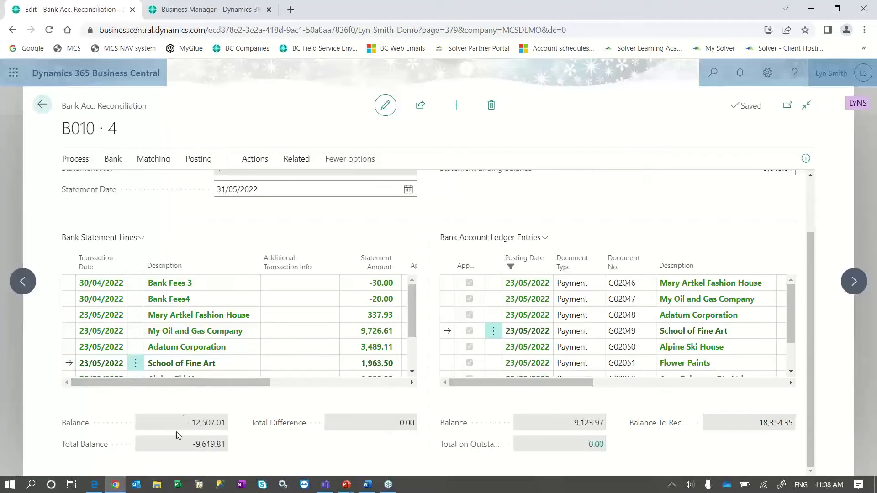
drag(411, 331, 409, 368)
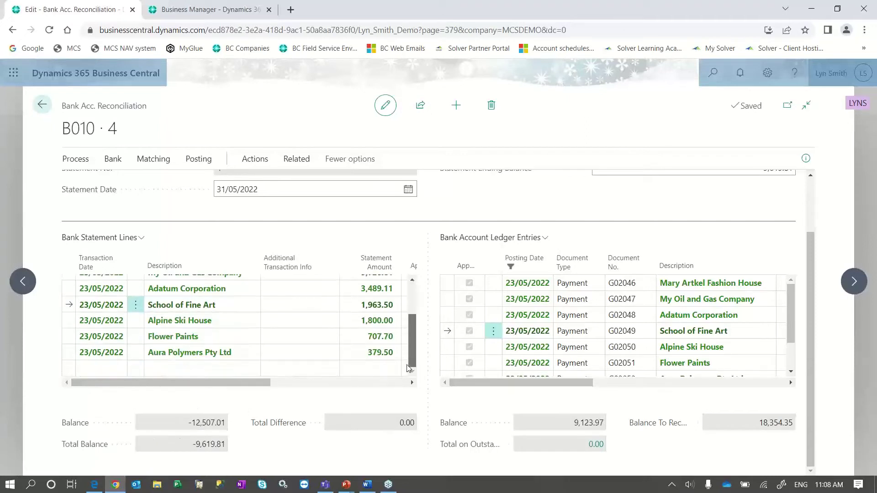
click(118, 356)
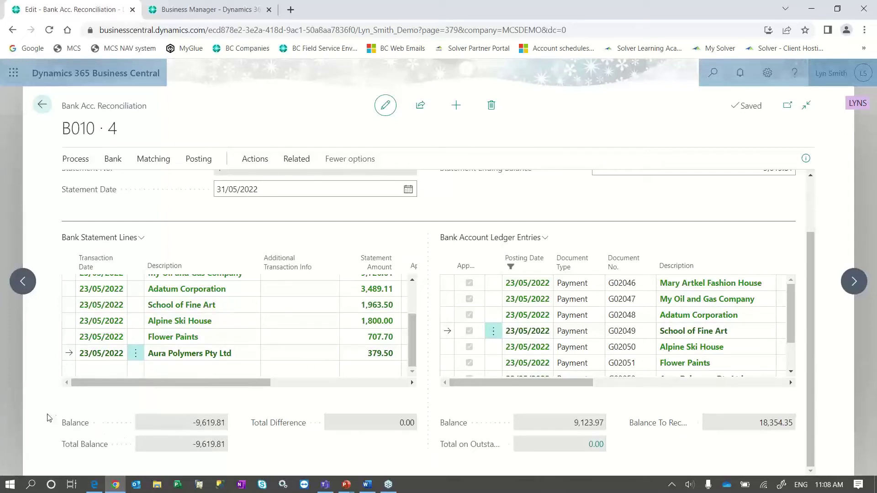
click(68, 305)
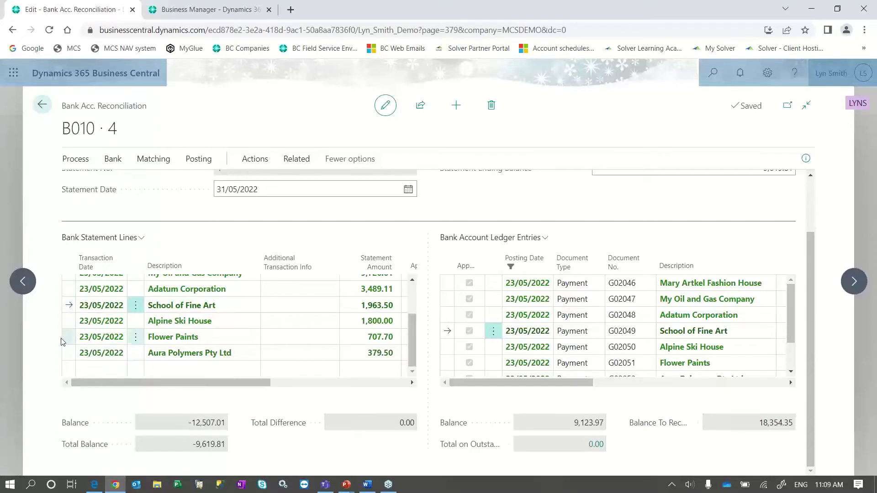
click(68, 354)
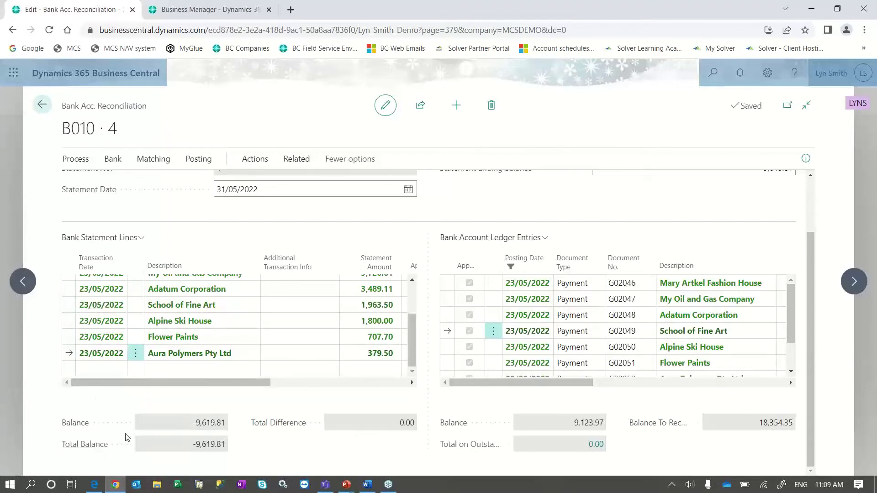
Review the applied amounts, differences and cheque numbers of the bank statement lines against the statement header balances
drag(250, 386, 361, 384)
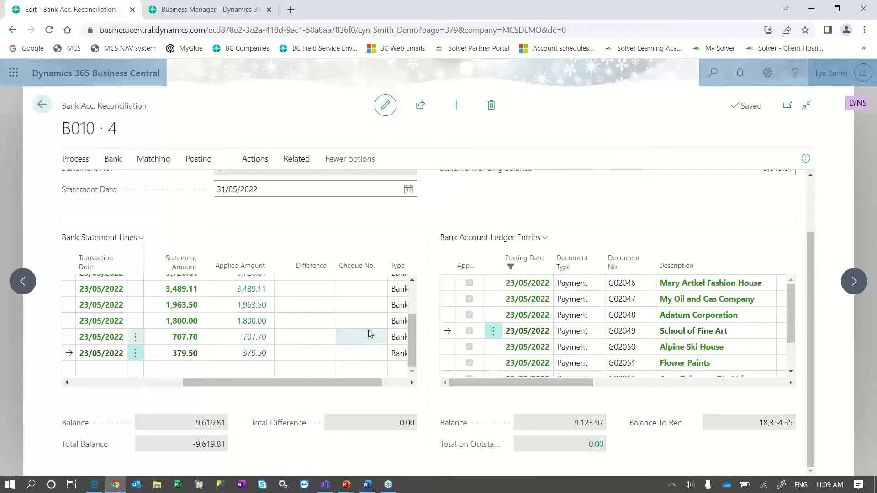
scroll(521, 218, up, 2)
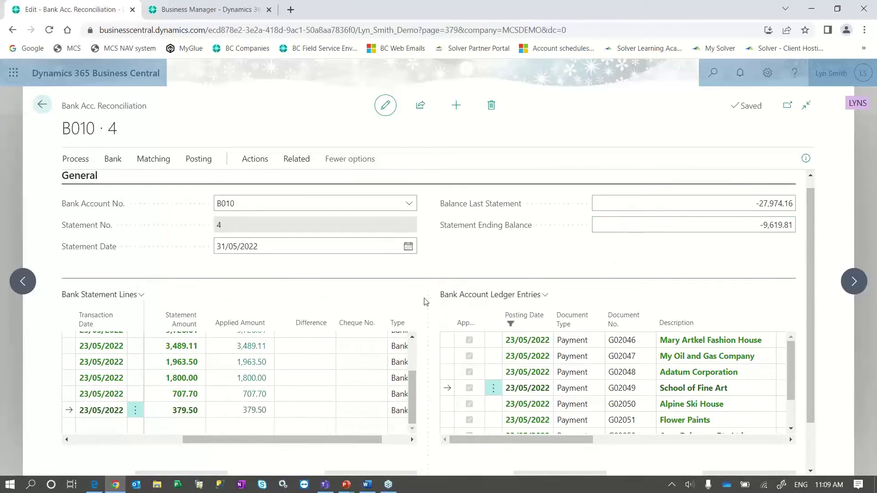
scroll(426, 301, down, 2)
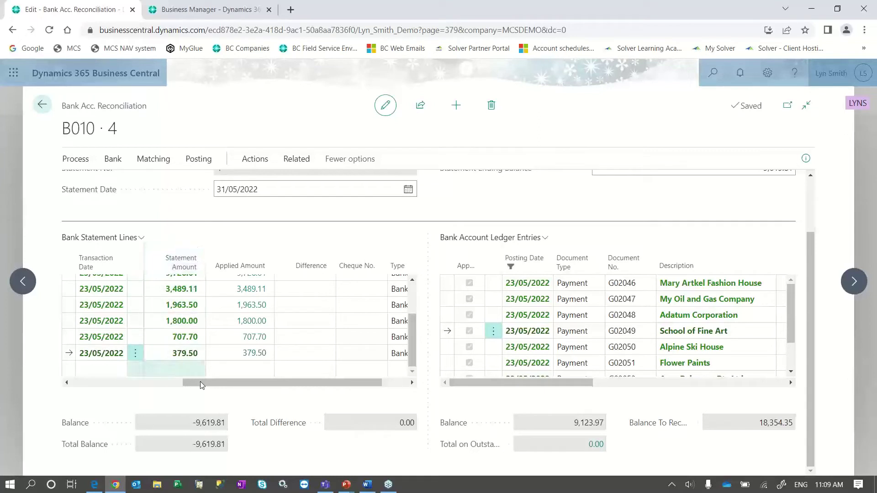
drag(201, 384, 89, 384)
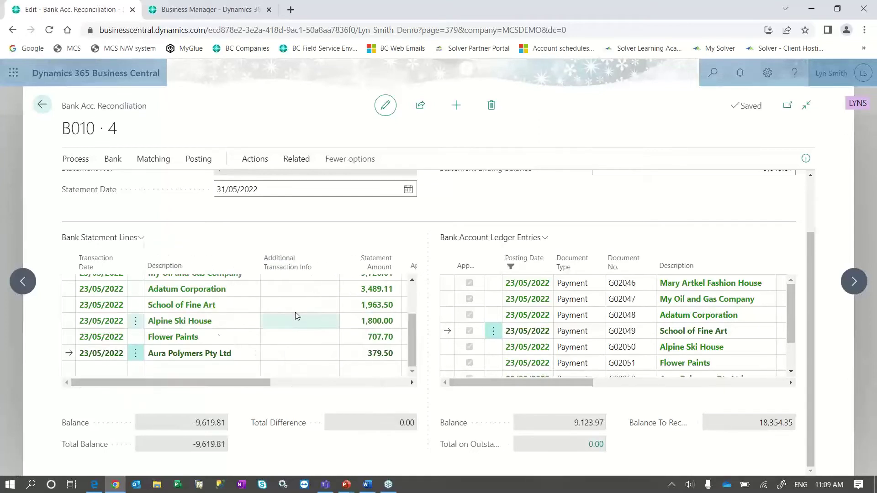
drag(413, 333, 411, 277)
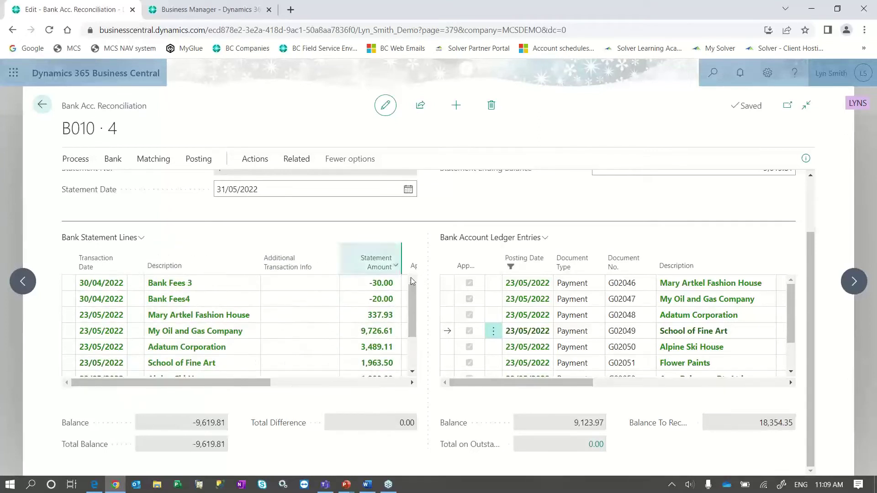
Try automatic matching of the bank entries with a transaction date tolerance of 1 day, and cancel it
click(154, 164)
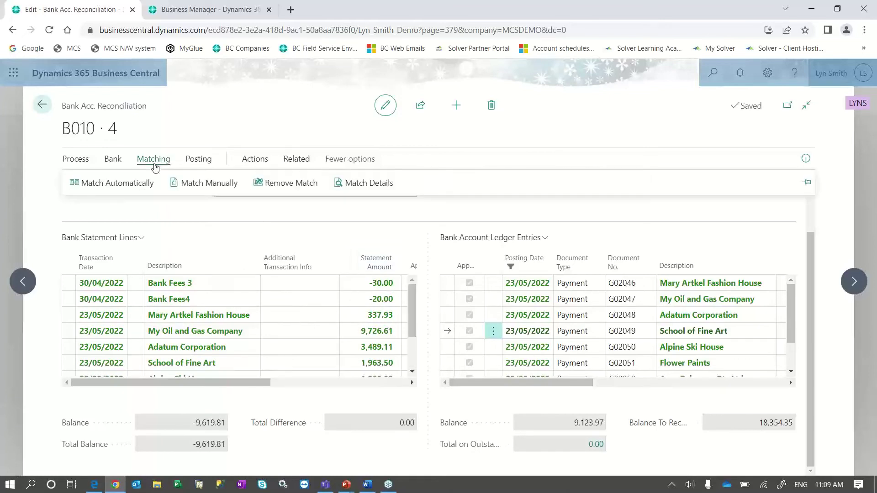
click(120, 184)
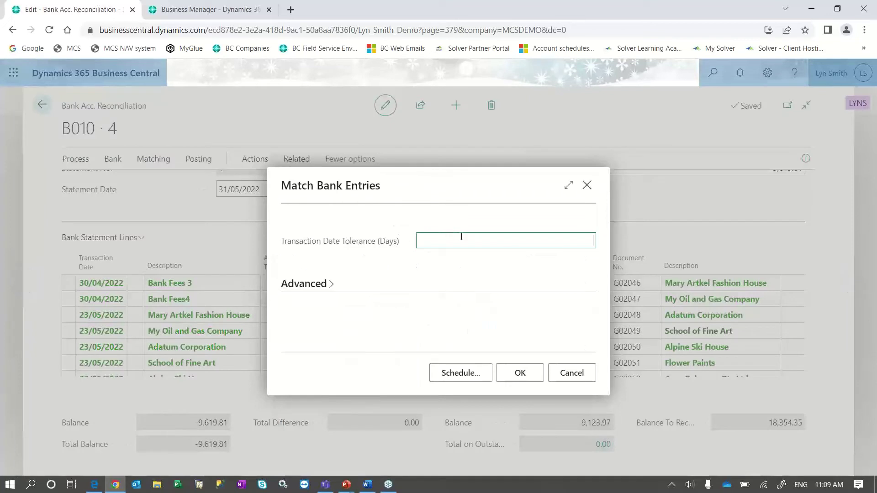
click(461, 237)
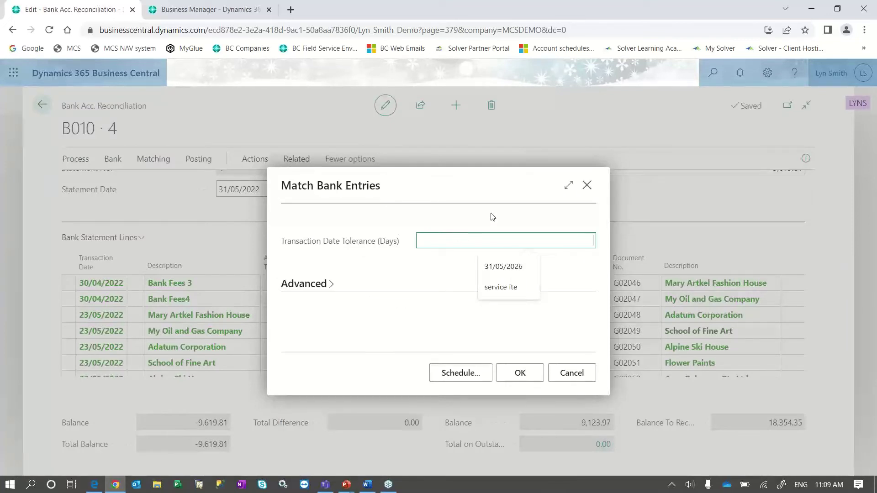
text(1)
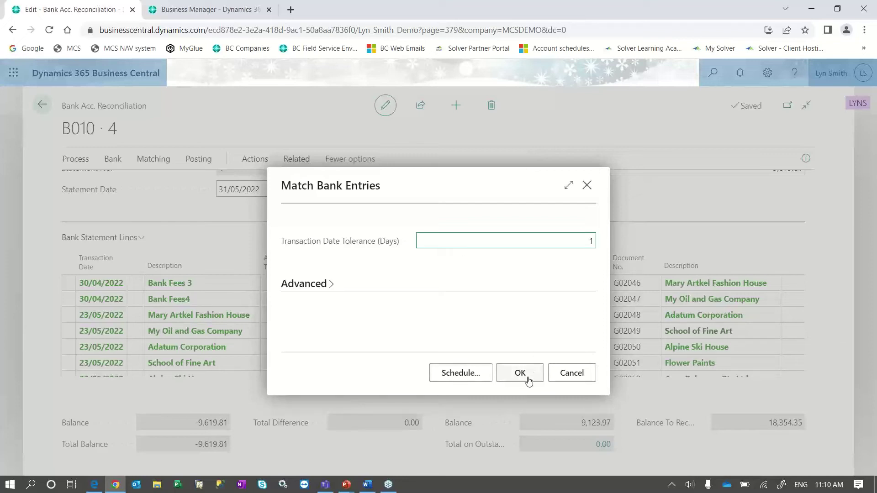
click(577, 374)
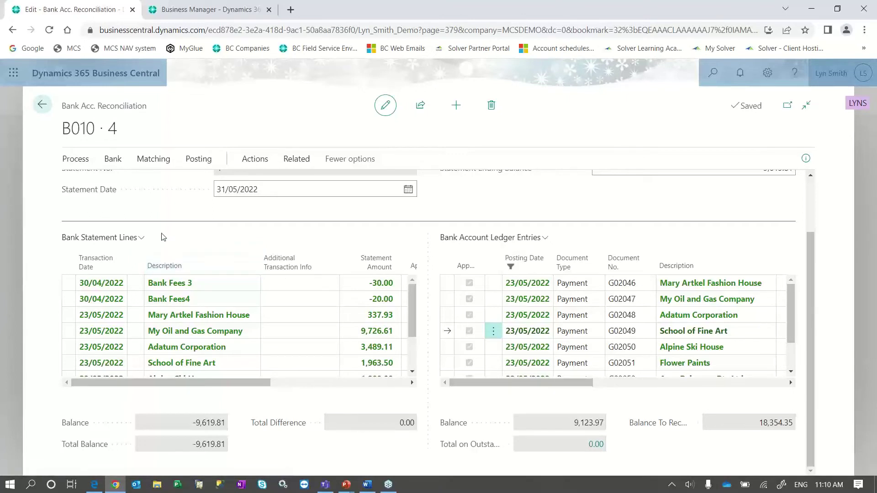
click(76, 160)
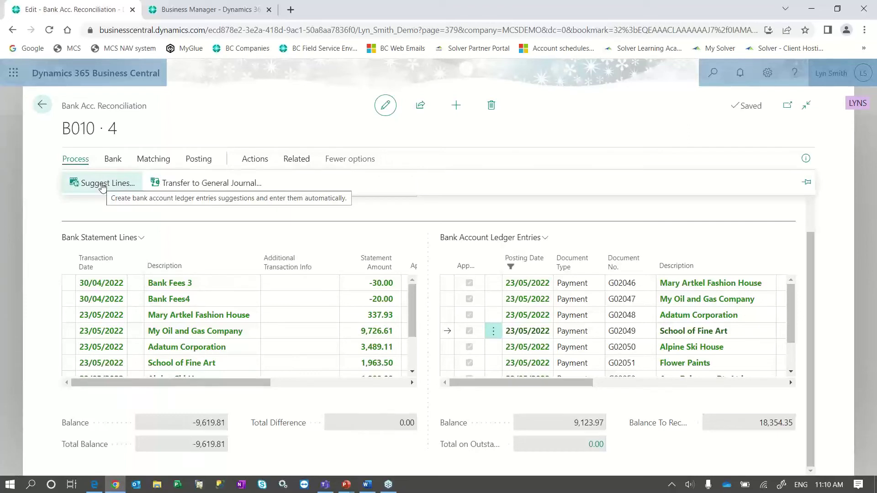
click(117, 163)
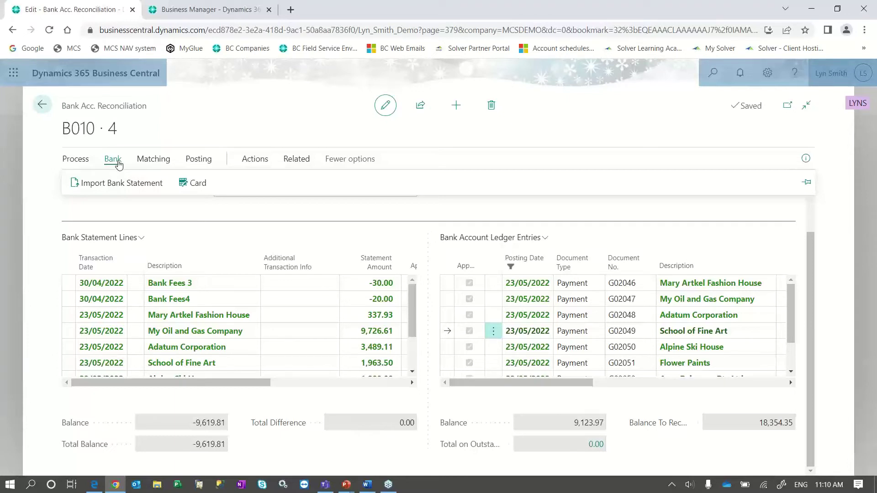
click(123, 184)
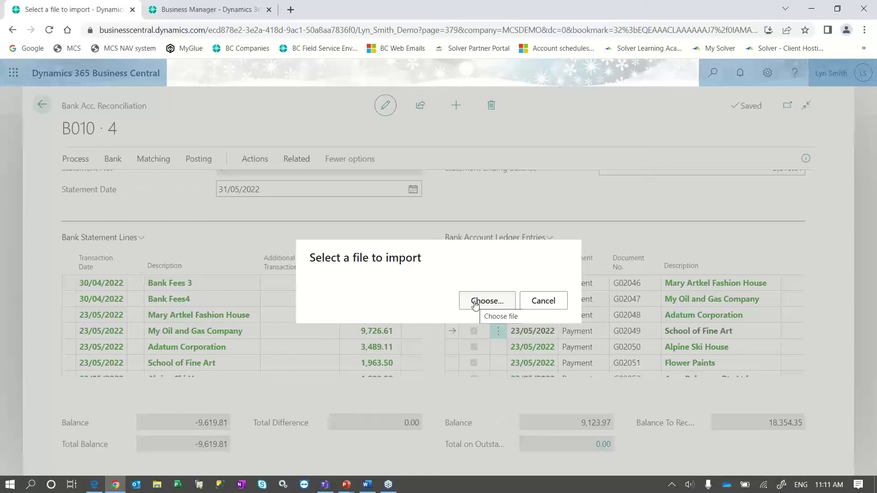
click(543, 301)
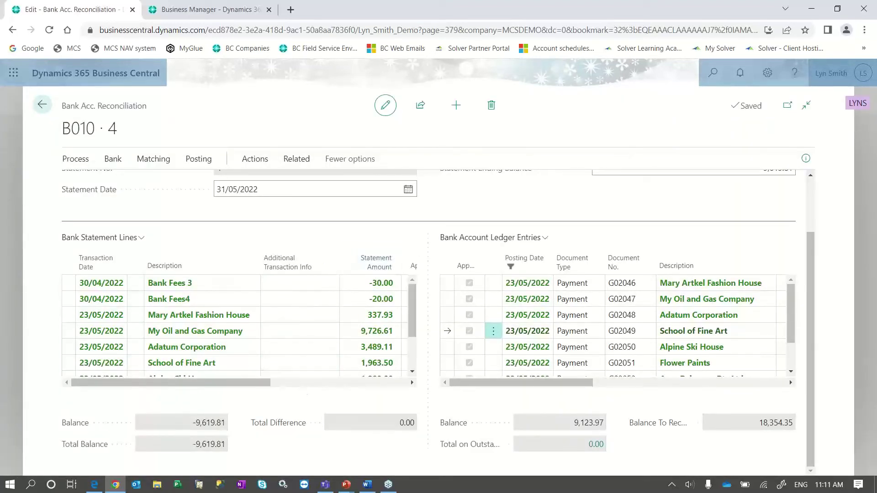
key(alt+Tab)
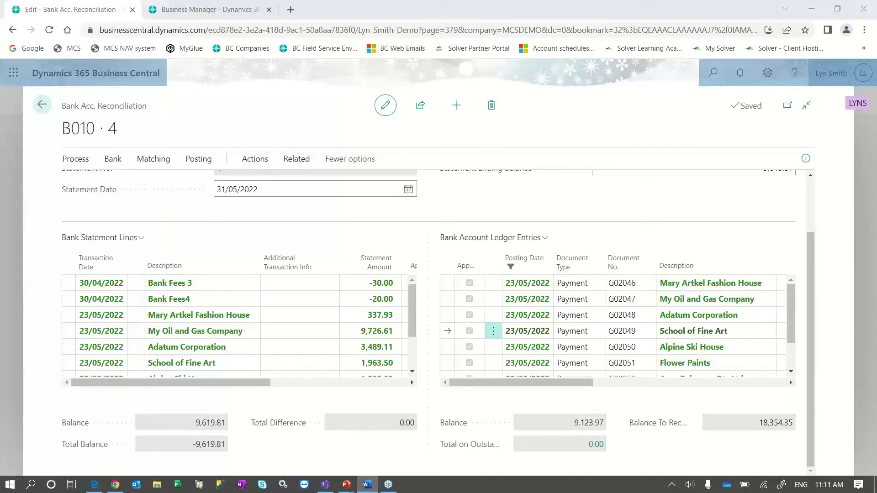
click(156, 161)
click(155, 162)
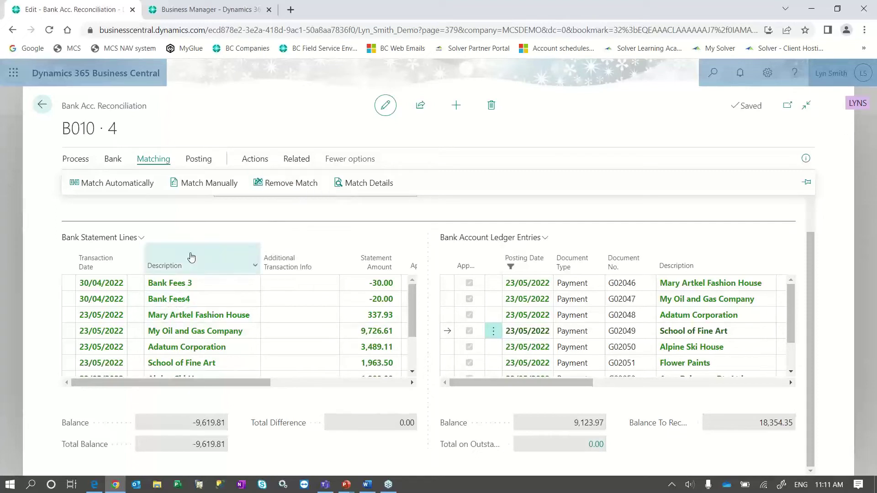
click(69, 301)
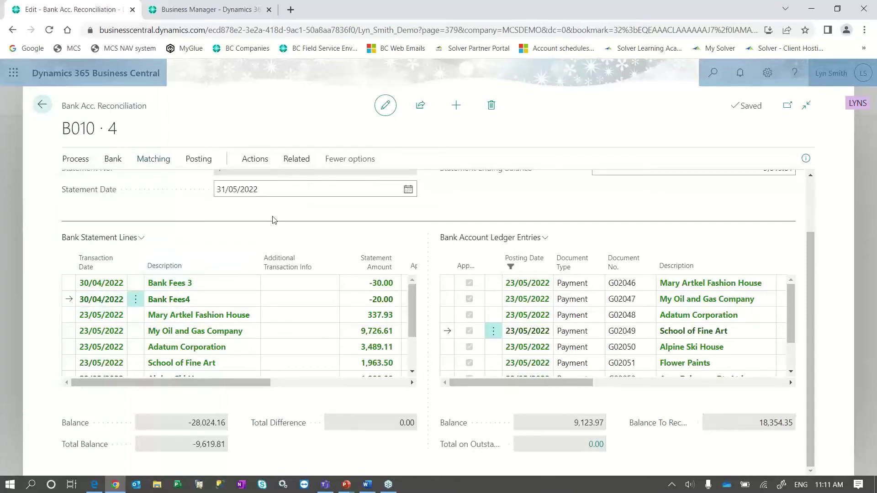
click(153, 164)
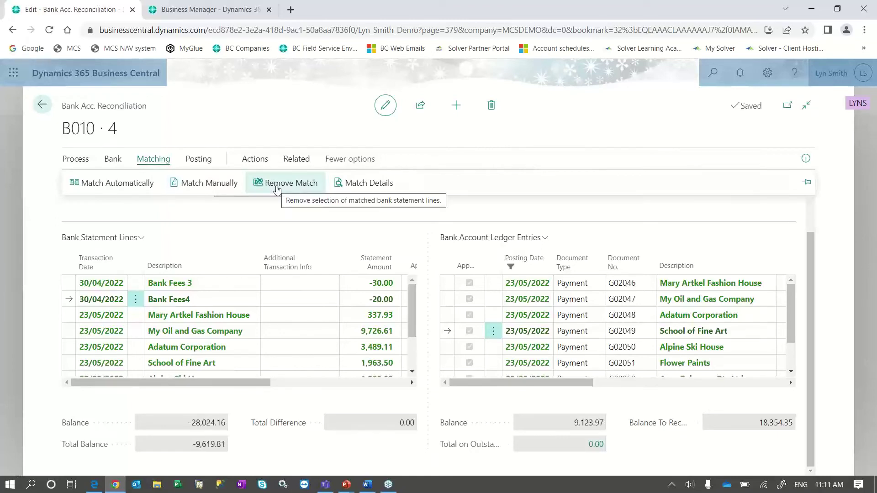
click(176, 211)
Add a bank statement line dated 31/05/2022 with the description Bank Fees May 2022 and a statement amount of -15
drag(413, 303, 416, 338)
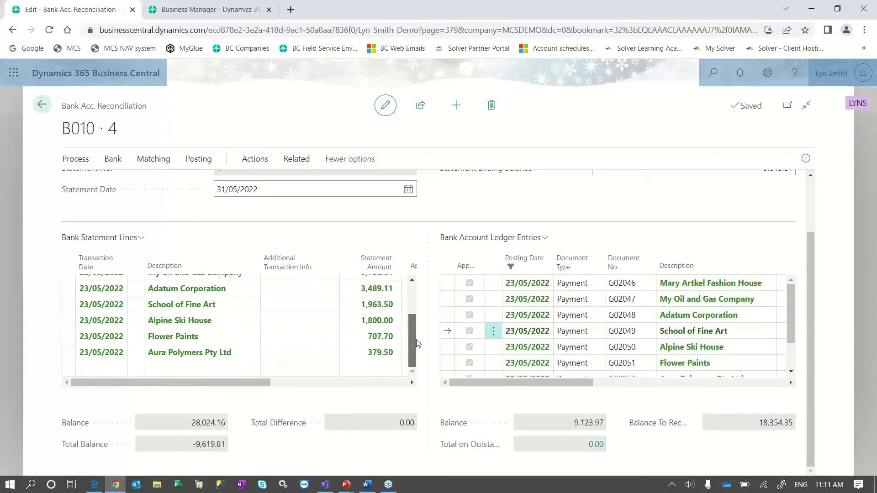
scroll(421, 330, up, 3)
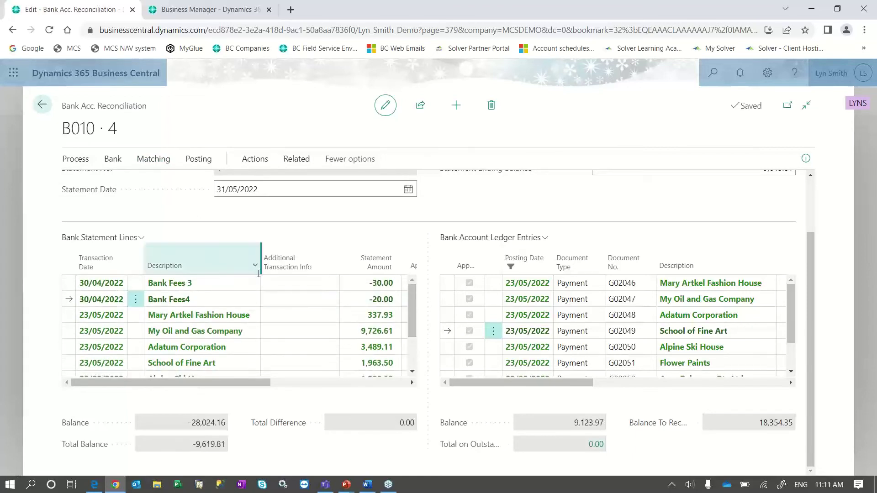
scroll(402, 320, down, 3)
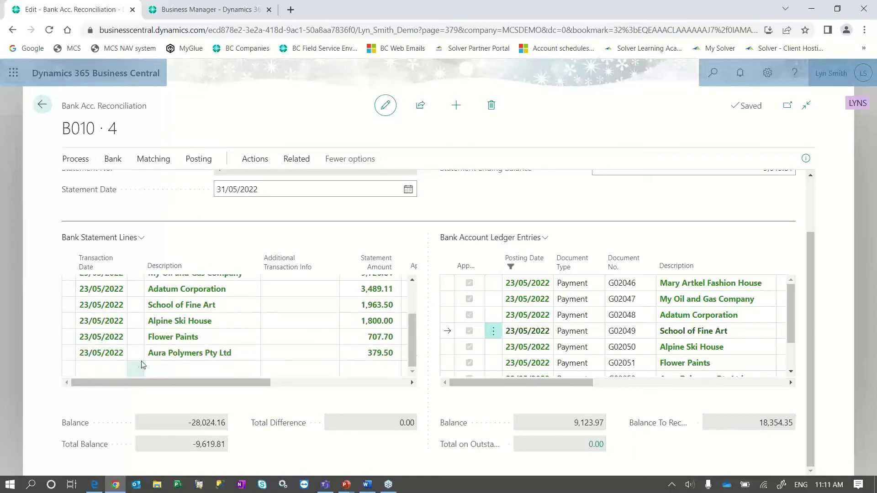
click(92, 369)
text(3)
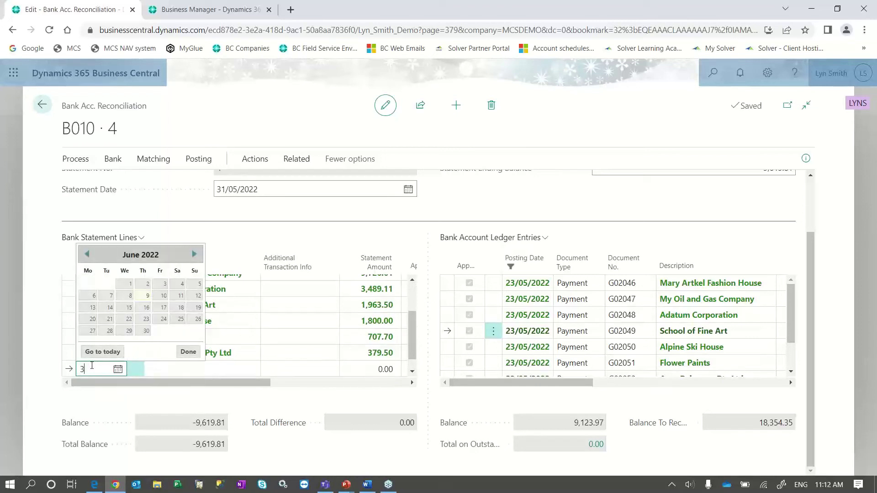
text(10522)
key(Tab)
text(Ban)
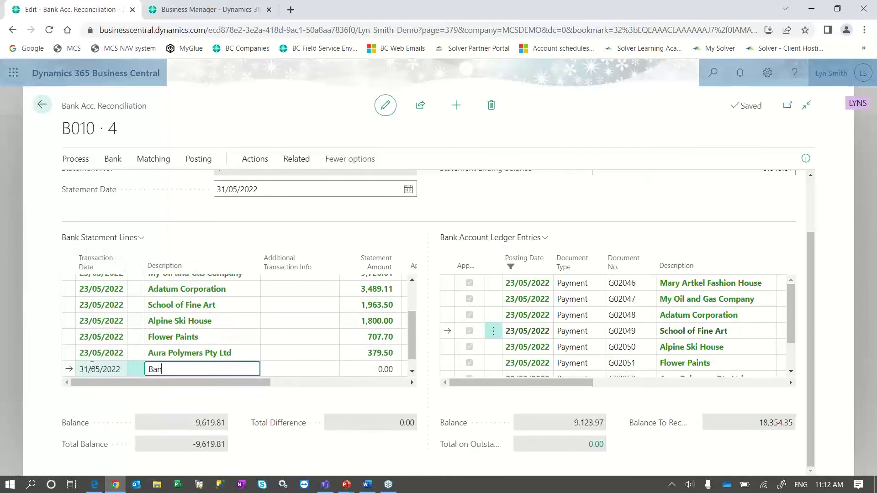
text(k Fees May 2022)
key(Tab)
key(Tab)
text(-15)
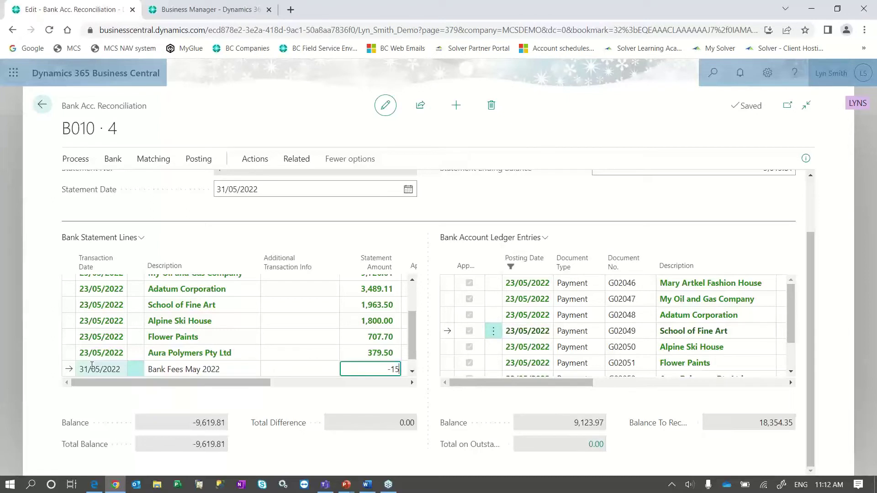
key(Tab)
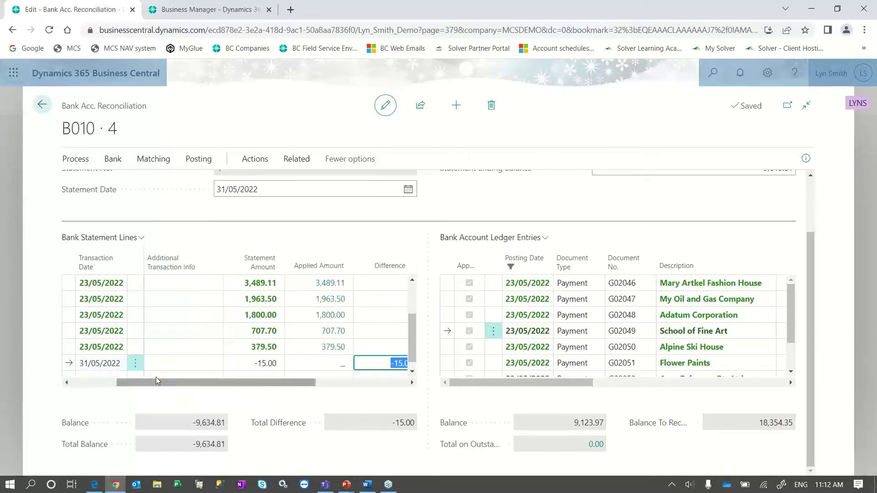
Check the bank fee line's difference and compare the total balance with the statement ending balance
drag(161, 381, 213, 382)
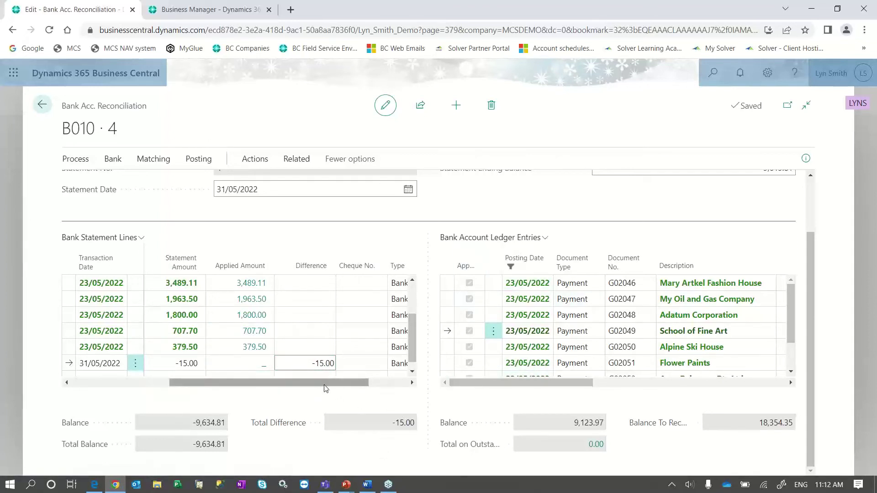
scroll(557, 208, up, 2)
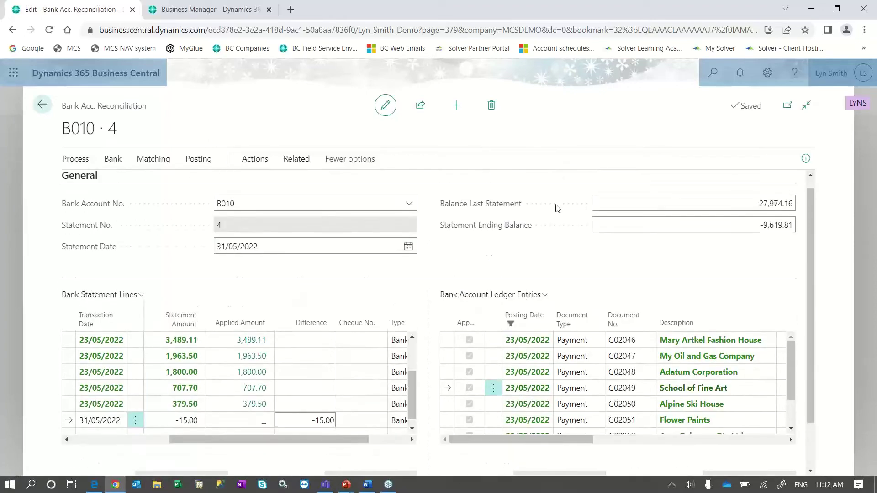
scroll(544, 262, down, 2)
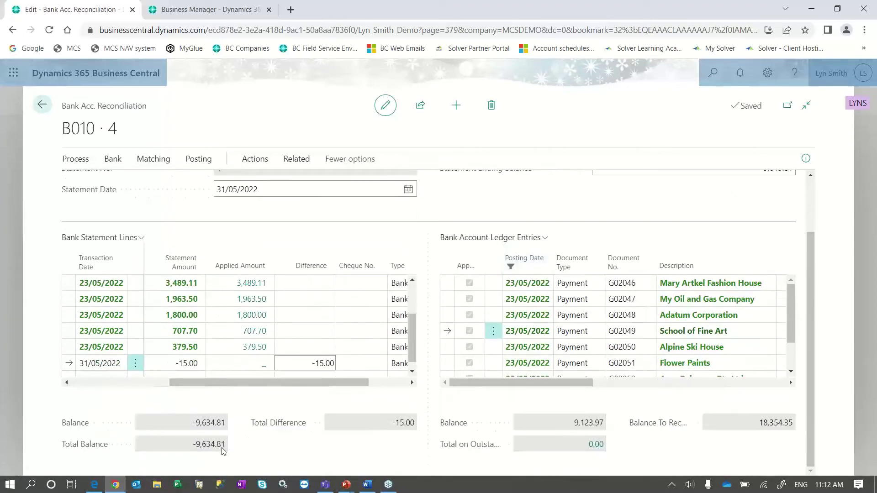
Try to post the bank account reconciliation with the May bank fee line still unapplied
drag(811, 270, 810, 261)
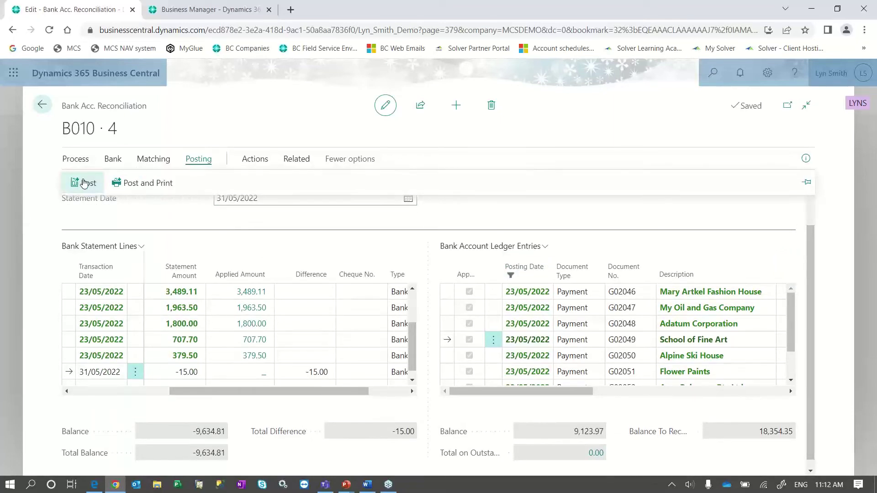
key(F9)
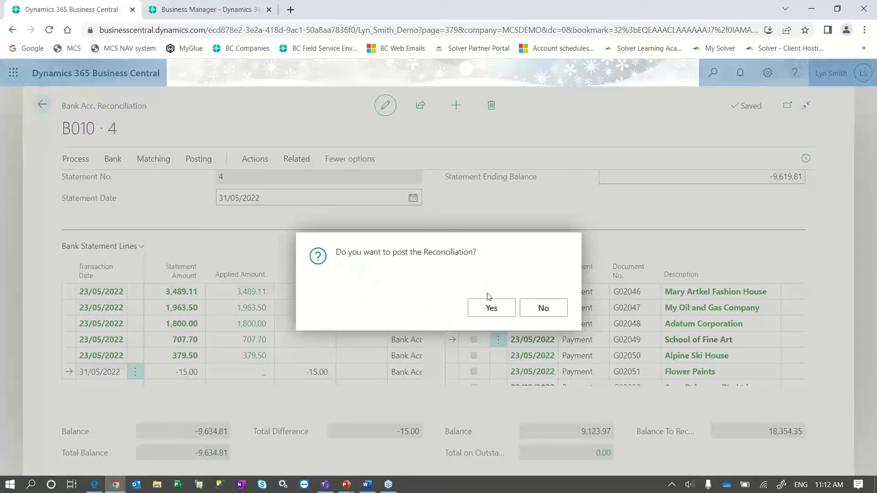
click(490, 307)
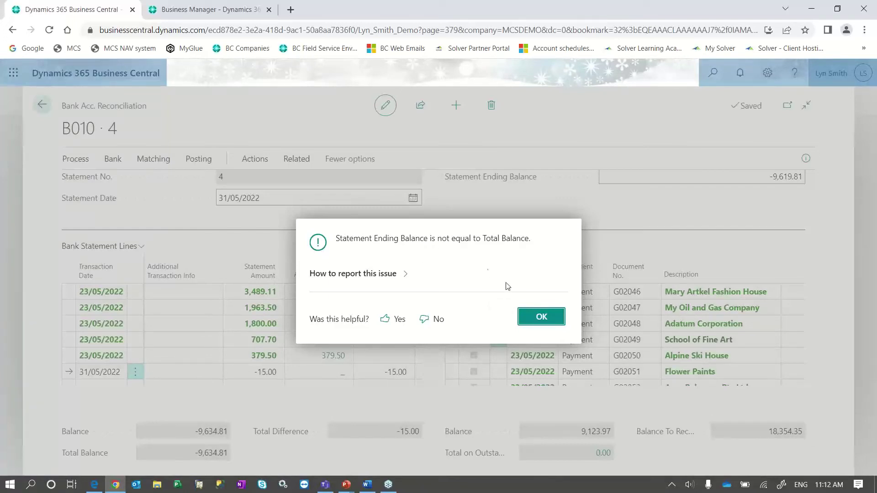
click(530, 322)
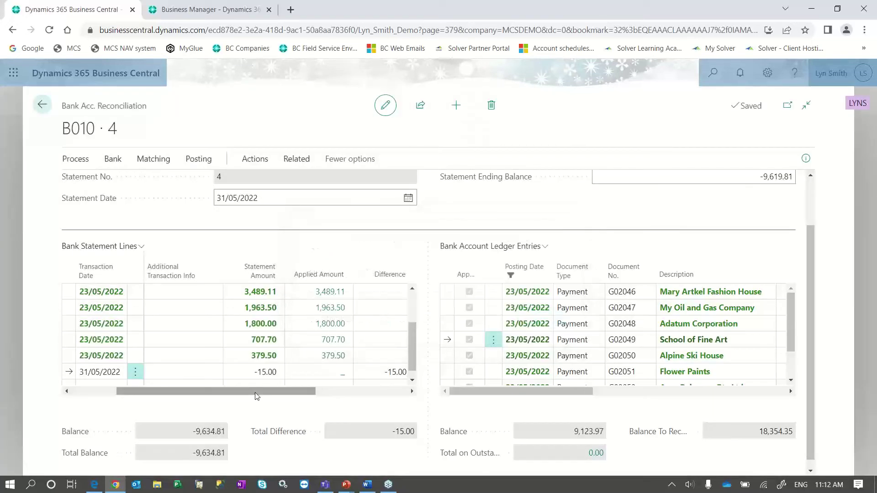
Transfer the Bank Fees May 2022 statement line to the general journal, using the GENERAL template and the BANK batch
click(93, 391)
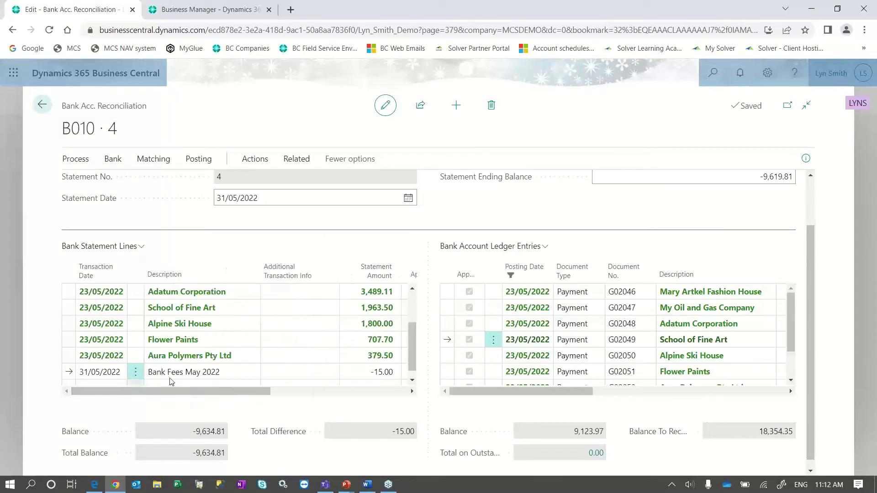
click(233, 373)
click(76, 164)
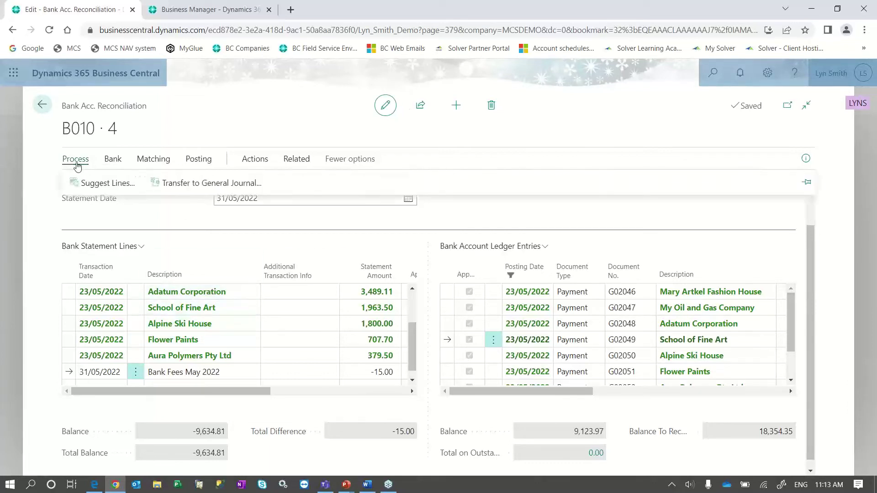
click(214, 183)
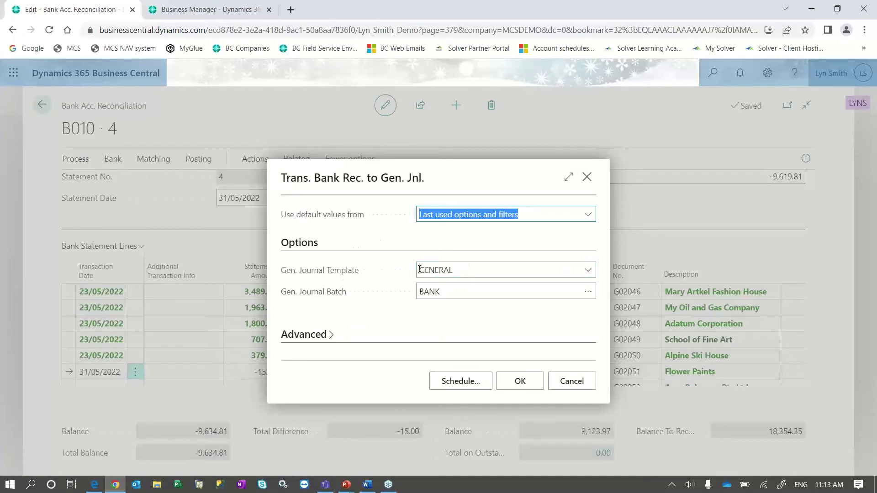
click(587, 273)
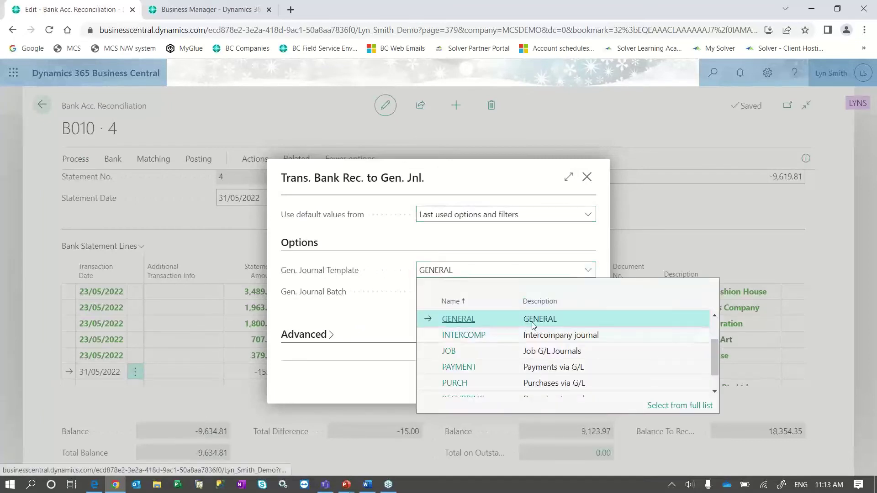
scroll(534, 340, up, 1)
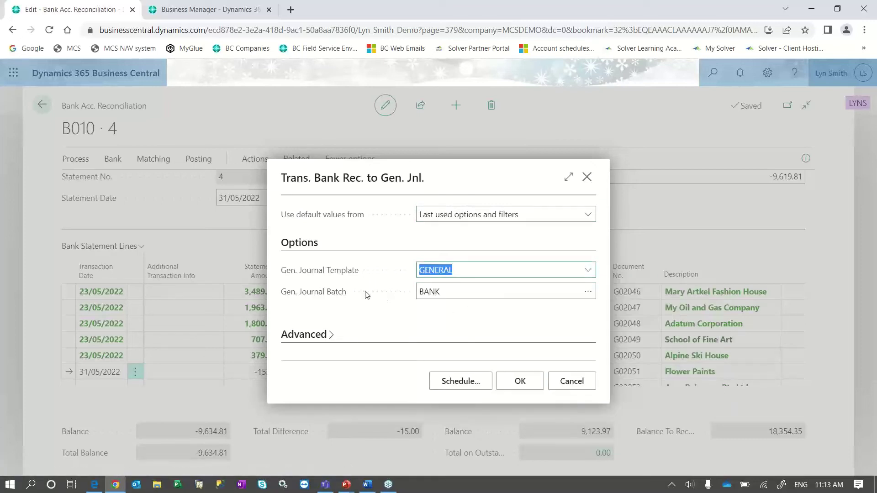
click(586, 293)
click(587, 293)
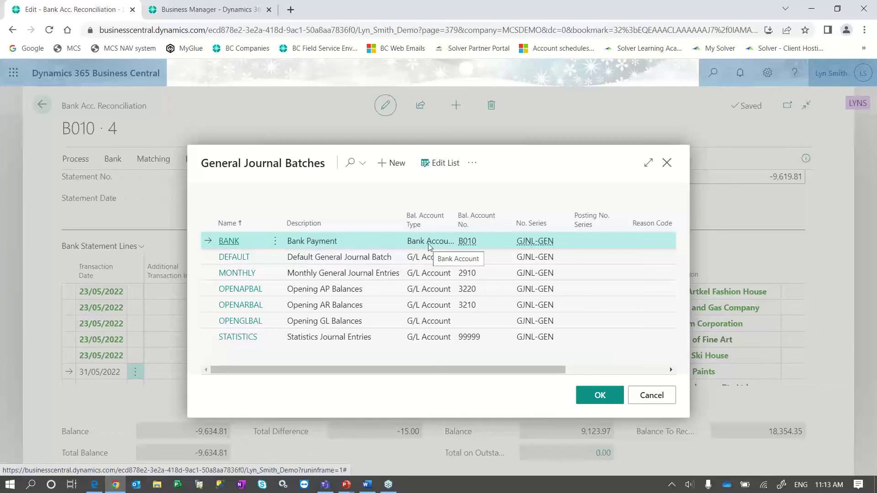
click(648, 163)
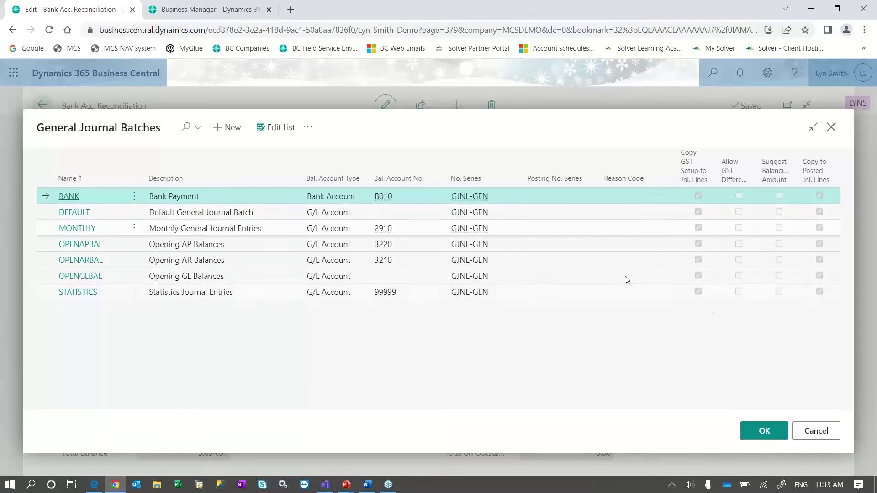
click(814, 433)
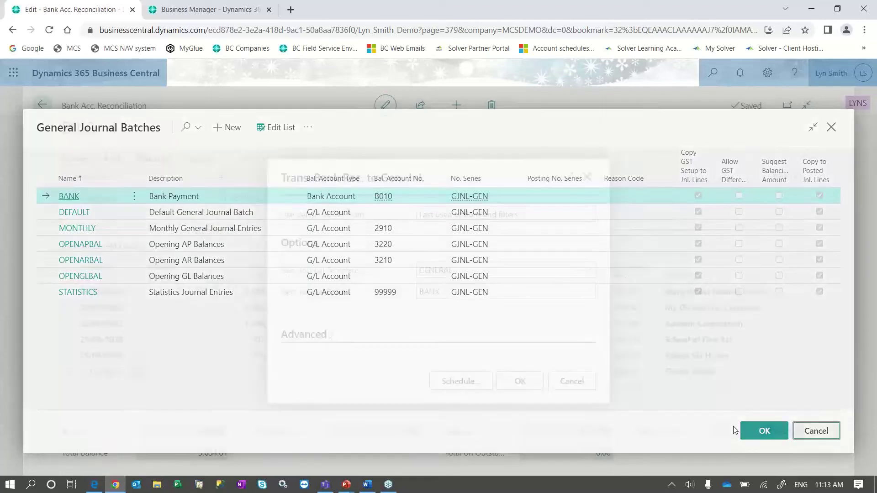
click(525, 384)
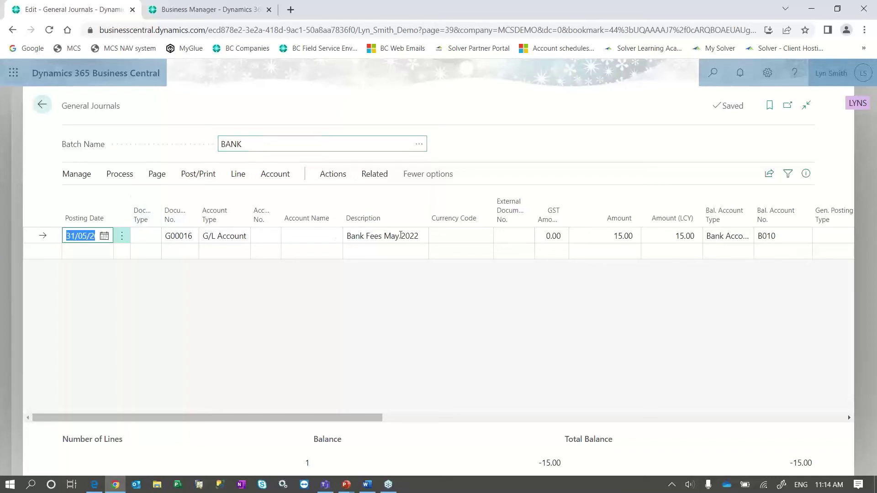
Assign the Bank Fees G/L account to the Bank Fees May 2022 journal line
click(262, 237)
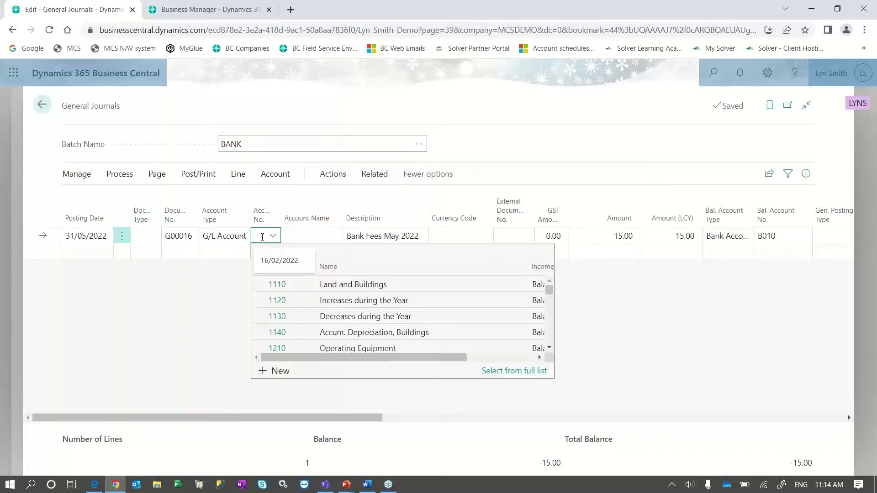
text(ba)
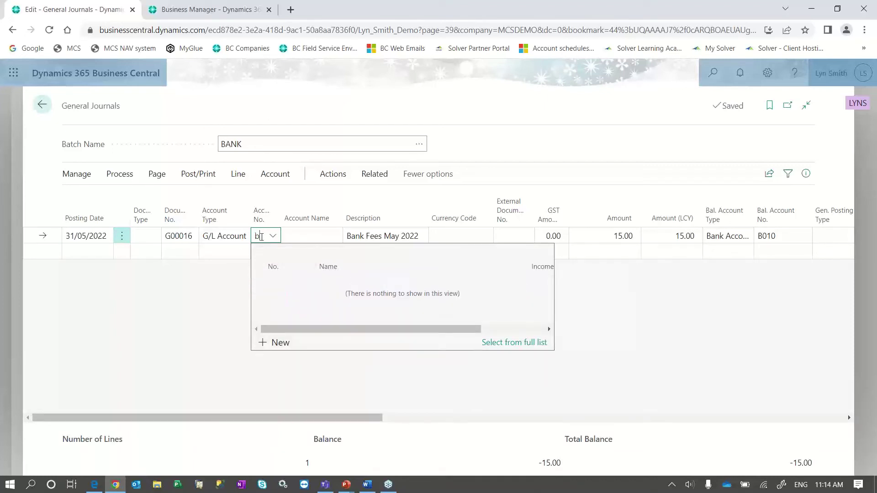
key(BackSpace)
text(ba)
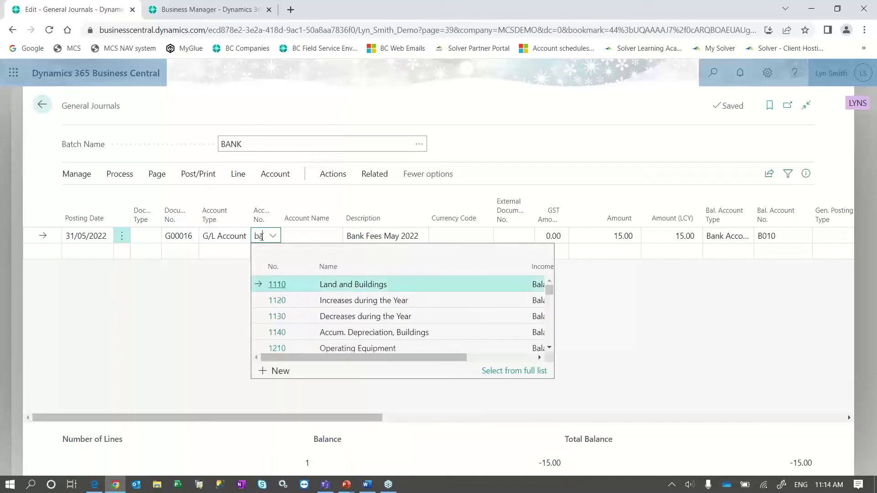
text(nk)
click(352, 332)
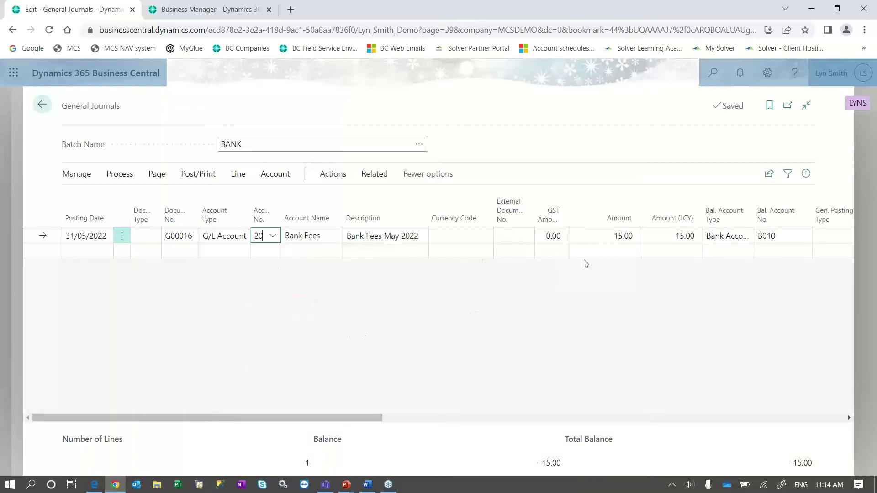
Preview the posting of the bank fee journal line and examine its two G/L entries
drag(385, 418, 494, 418)
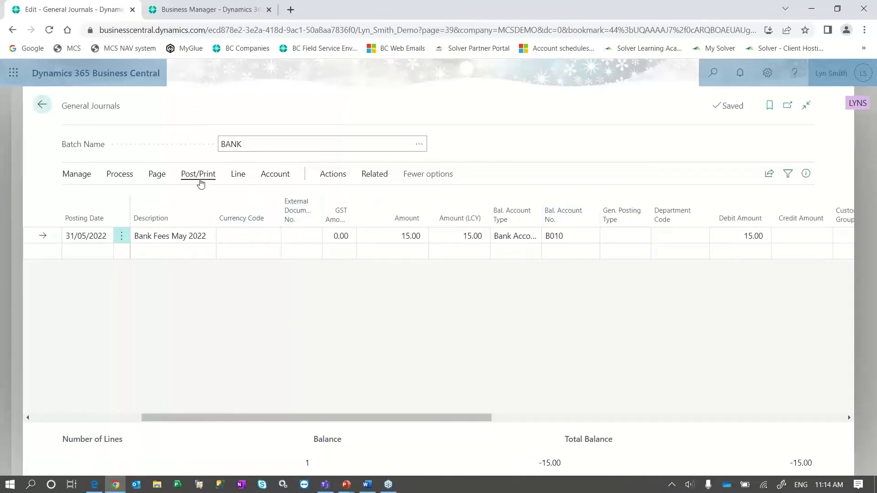
click(200, 179)
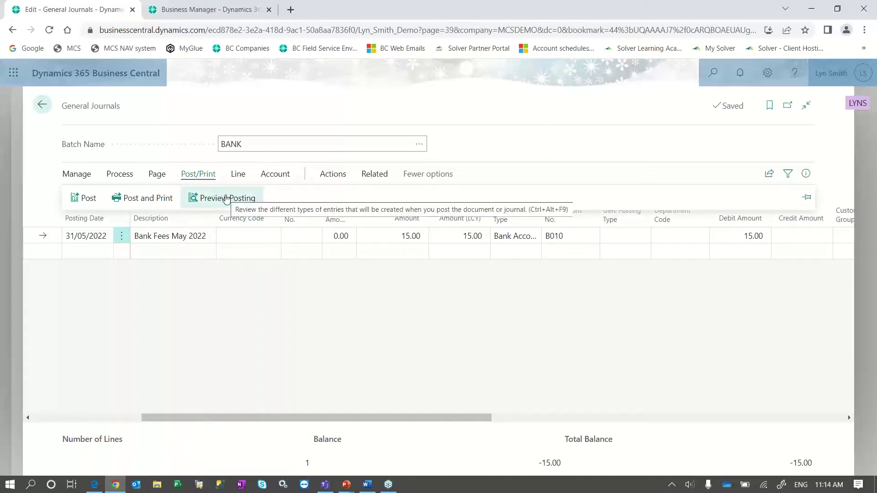
click(226, 198)
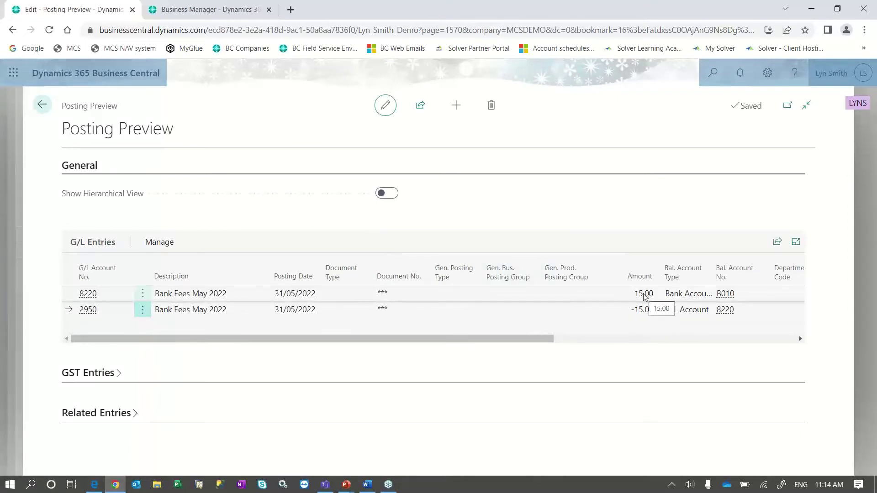
click(156, 296)
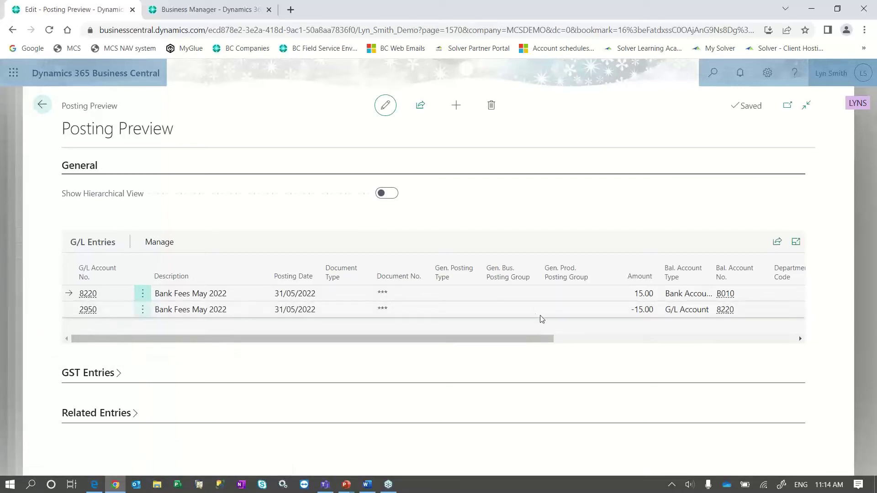
click(91, 311)
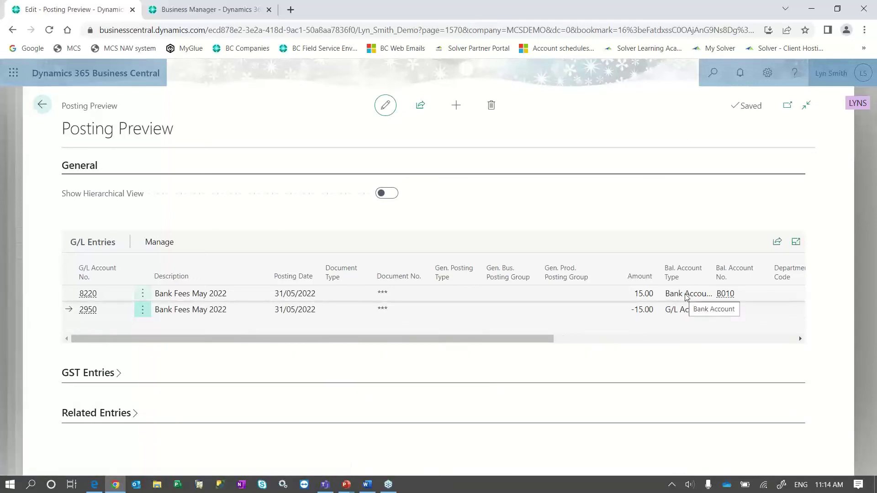
click(42, 104)
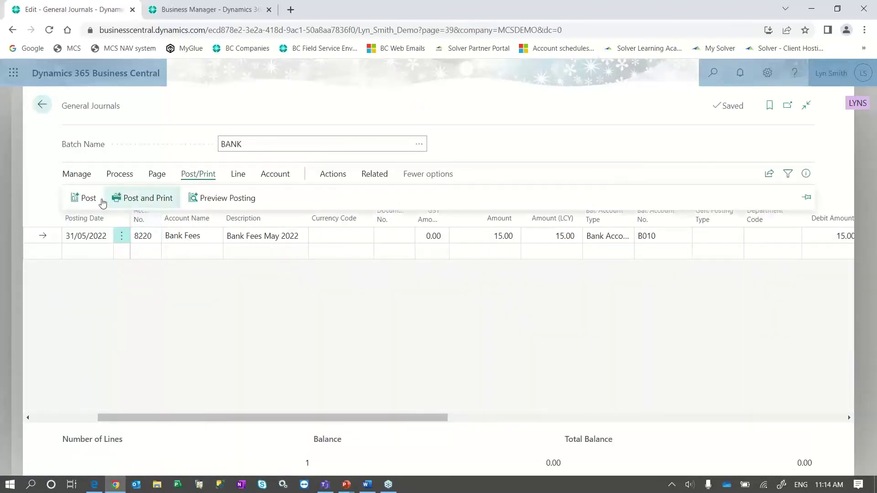
Post the bank fee journal line and return to the bank account reconciliation
click(92, 199)
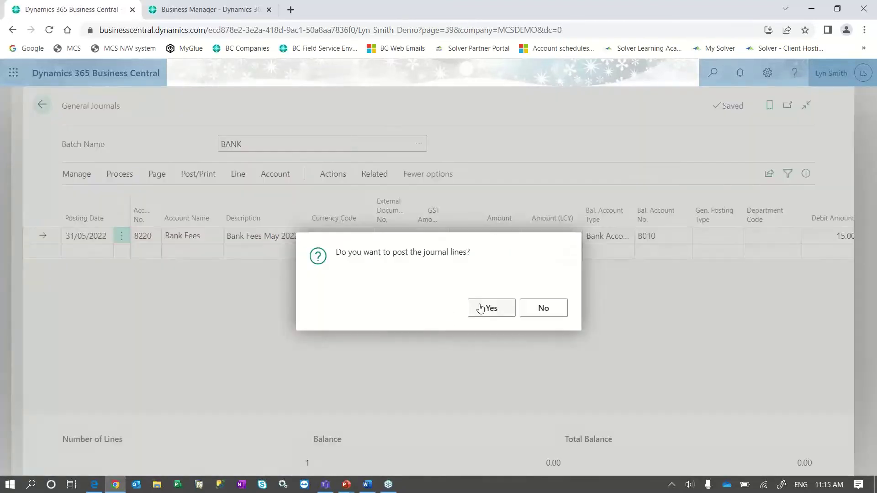
click(487, 309)
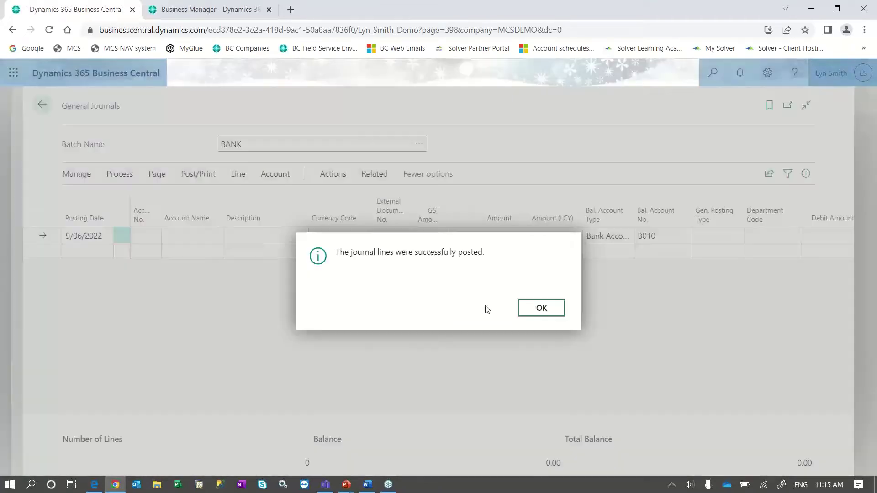
click(542, 309)
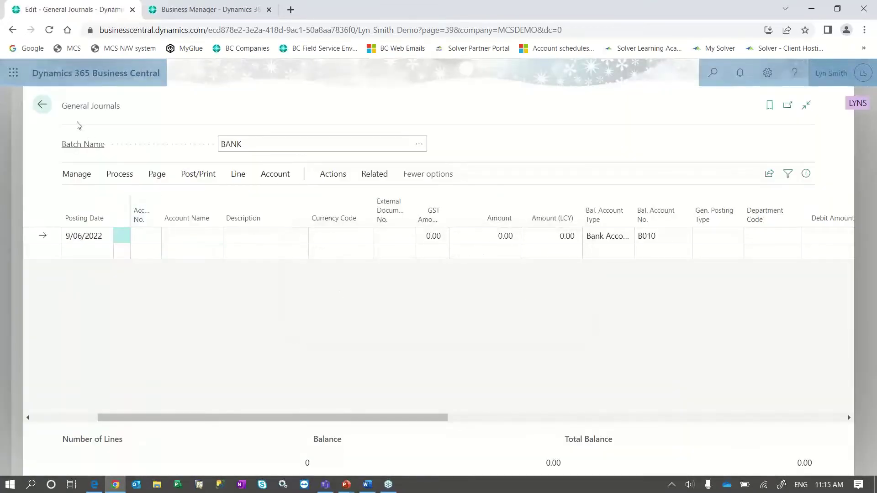
click(43, 104)
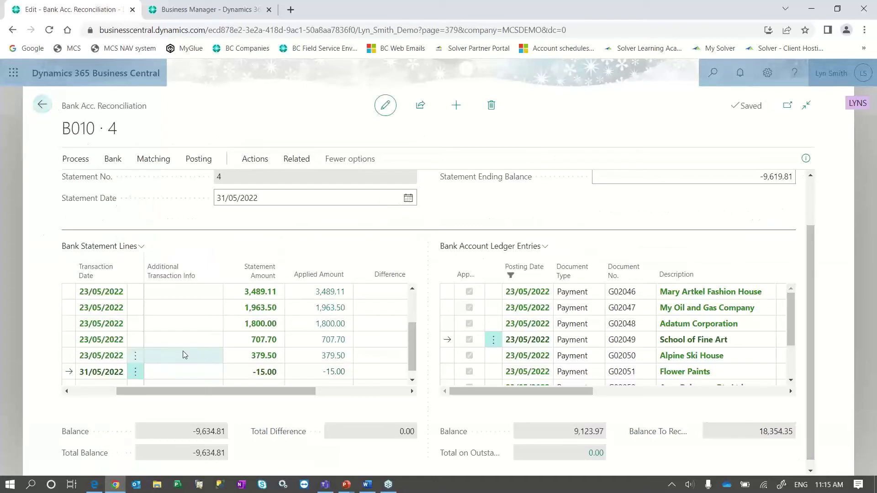
Check the Bank Fees May 2022 statement line against its new bank account ledger entry
drag(169, 392, 90, 391)
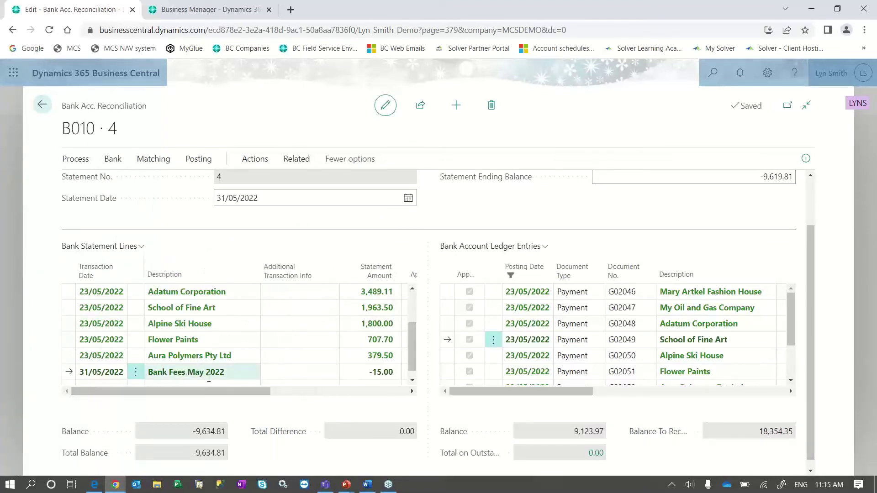
scroll(530, 361, down, 2)
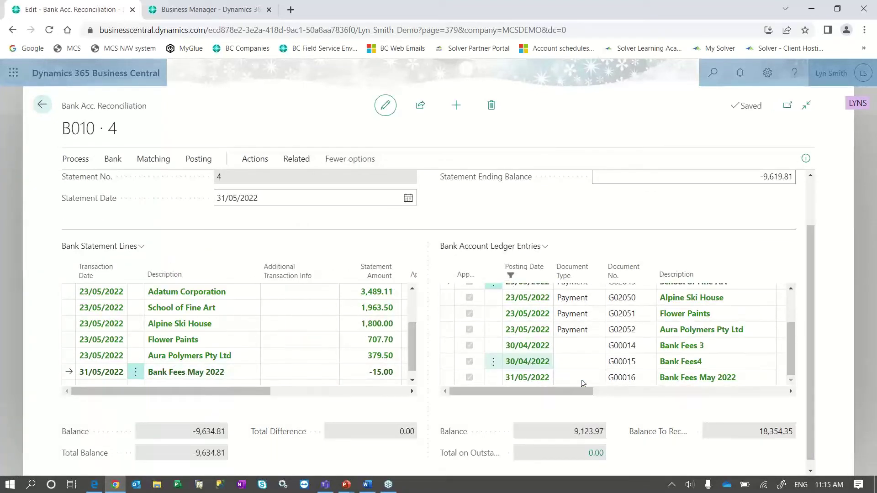
click(680, 383)
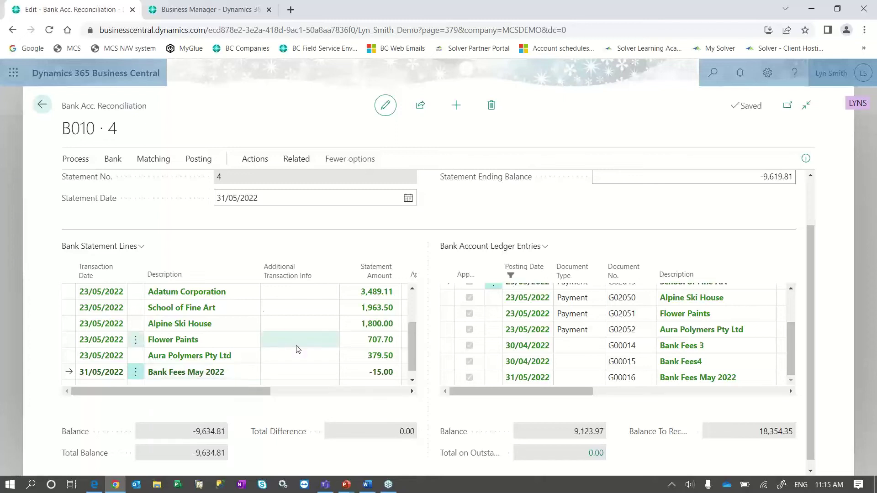
Try again to post the reconciliation, with the bank fee applied and the statement ending balance left as entered
click(192, 161)
key(F9)
click(486, 308)
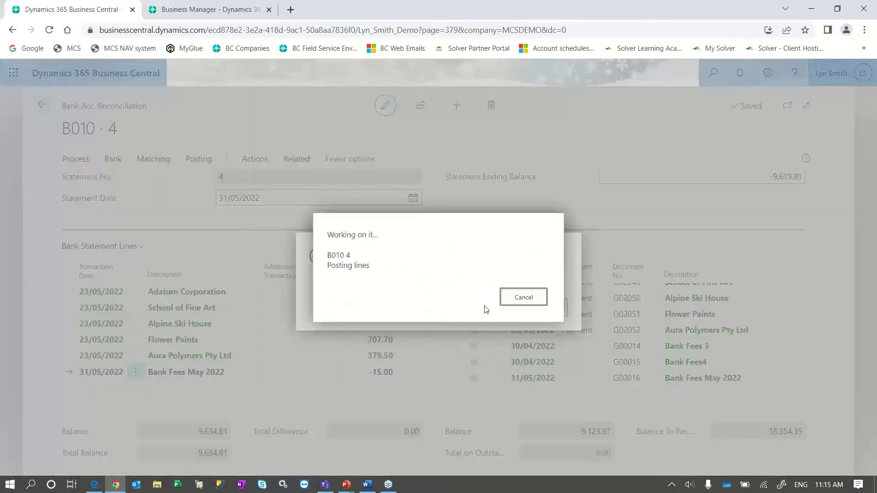
click(541, 316)
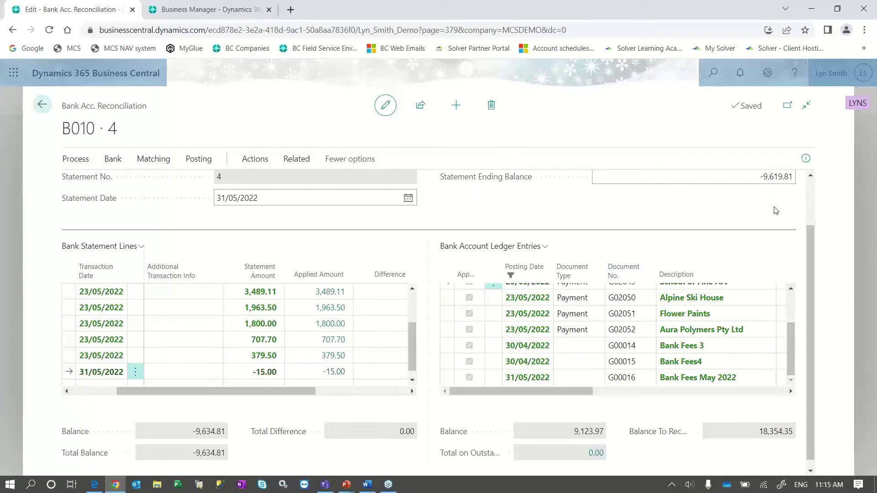
Compare the running balance on the 23/05/2022 statement lines and the 31/05/2022 bank fee line
click(69, 357)
click(74, 341)
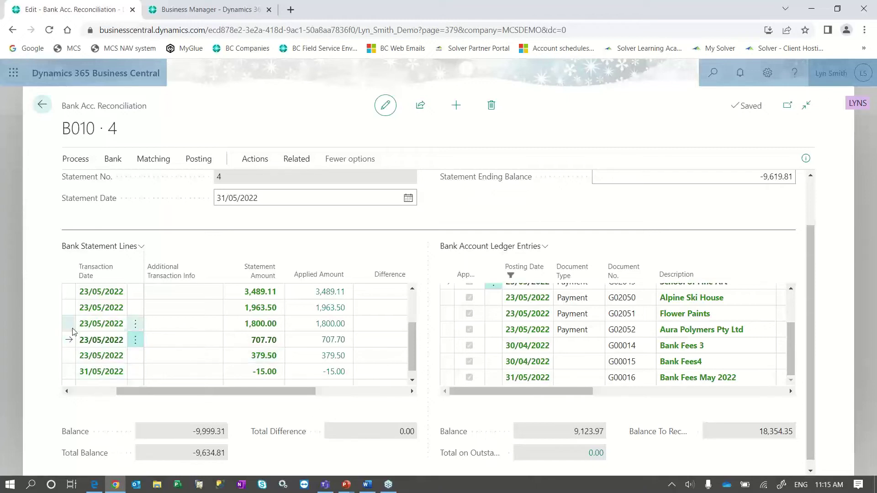
click(71, 328)
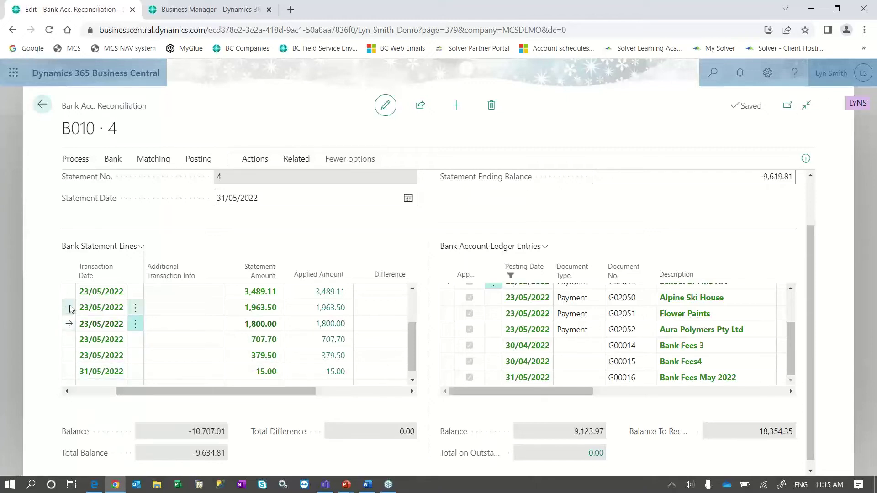
click(71, 371)
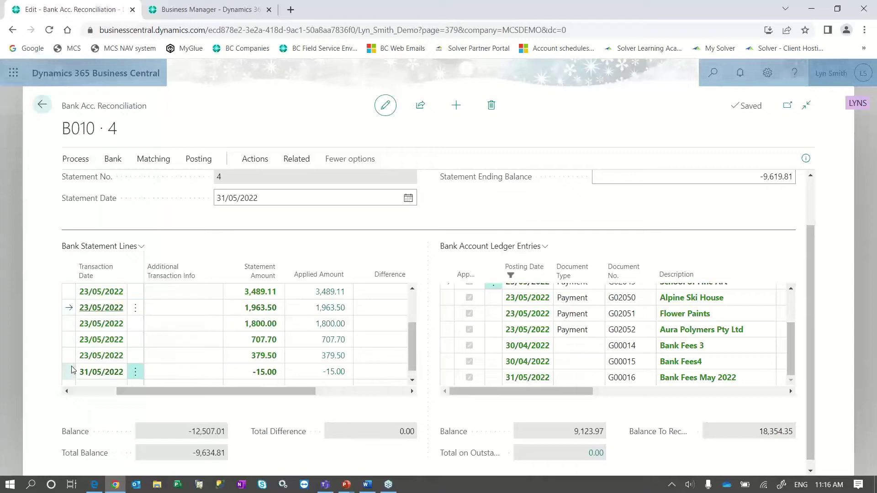
click(73, 360)
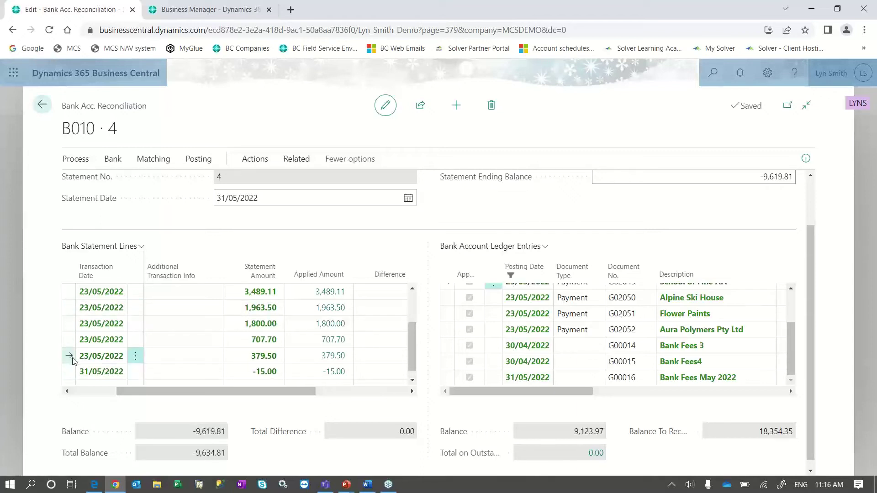
click(75, 373)
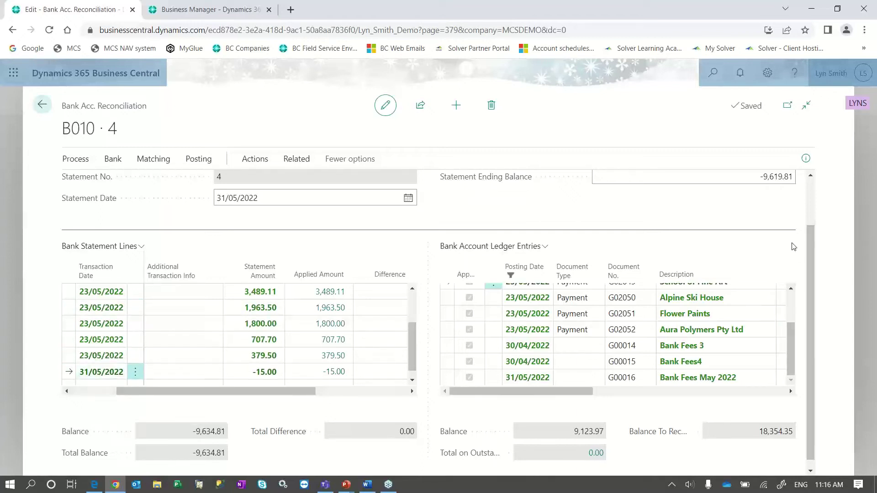
Set the reconciliation's Statement Ending Balance to -9,634.81
click(775, 178)
key(BackSpace)
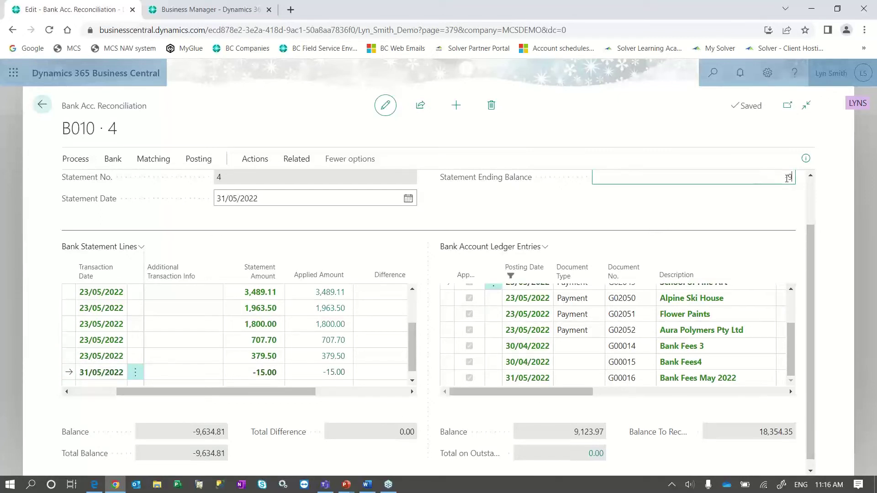
text(-9634.81)
key(Tab)
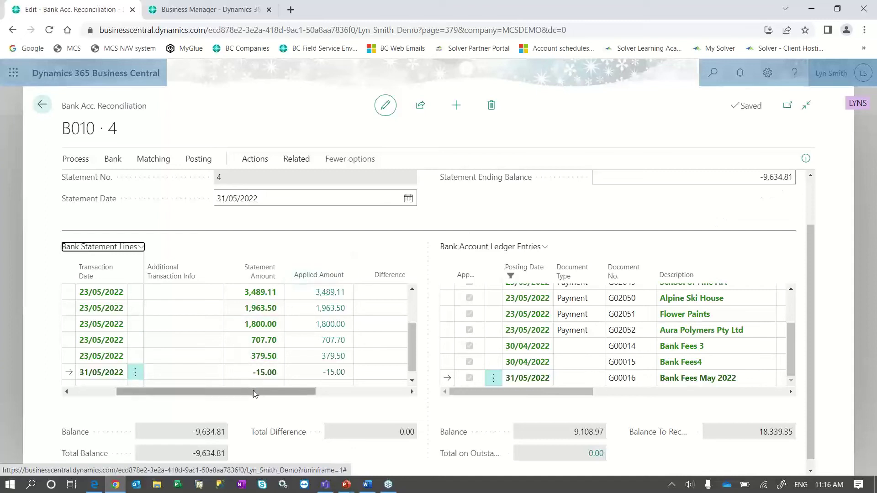
Post the bank account reconciliation for statement 4 and confirm the posting
click(91, 392)
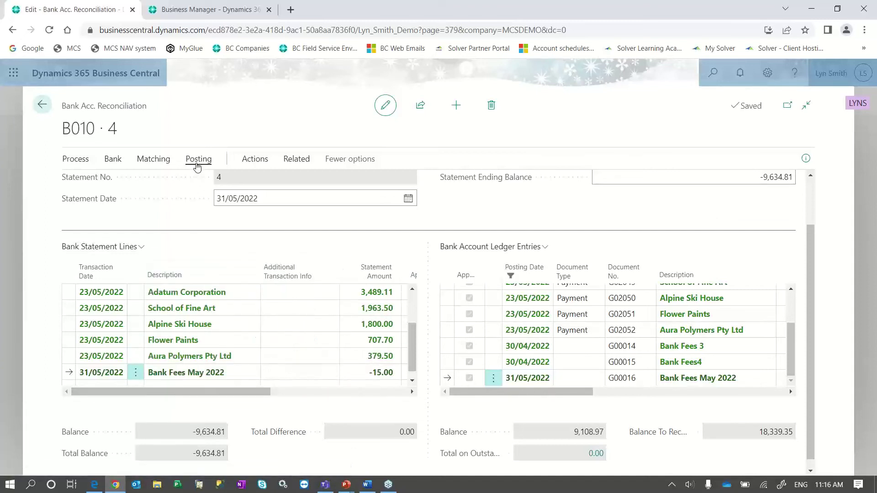
click(197, 160)
click(83, 184)
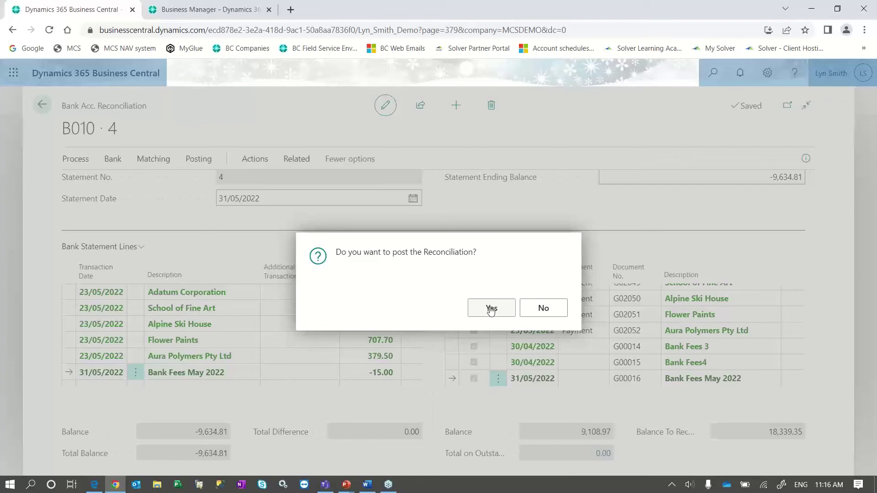
click(491, 310)
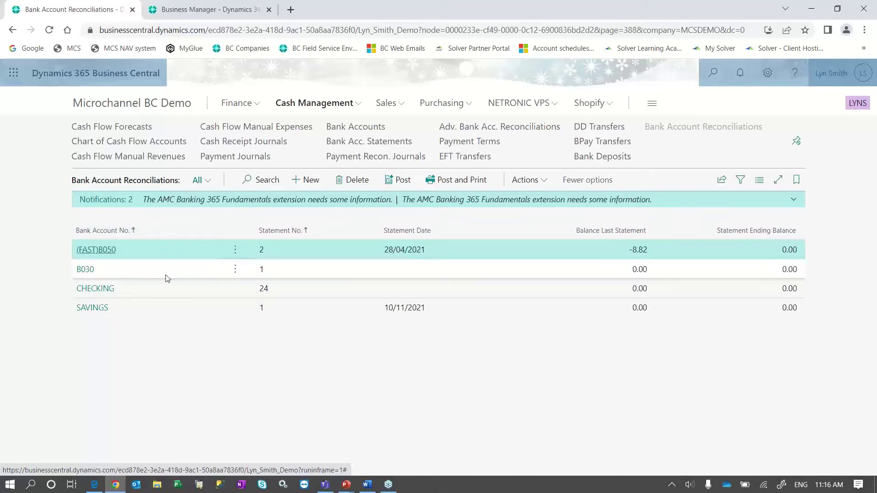
Create a new bank account reconciliation for the CBA bank account with statement date 3/06/2022, and return to the reconciliation list
click(314, 183)
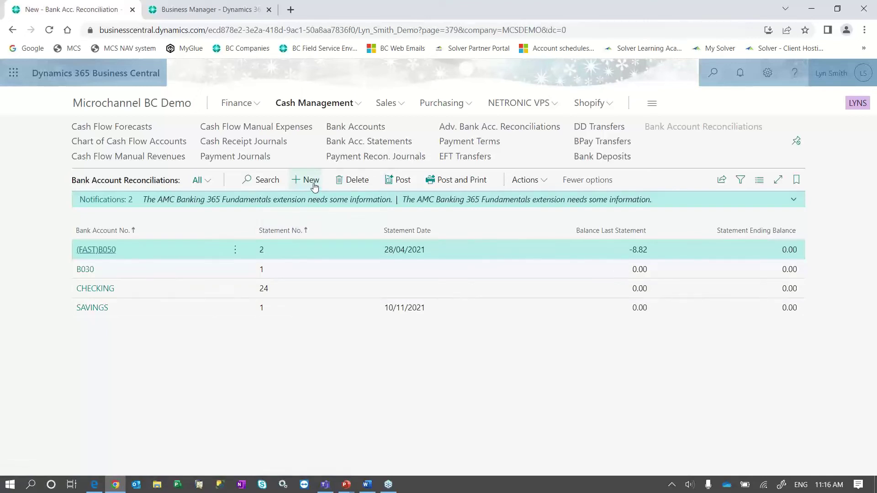
text(b010)
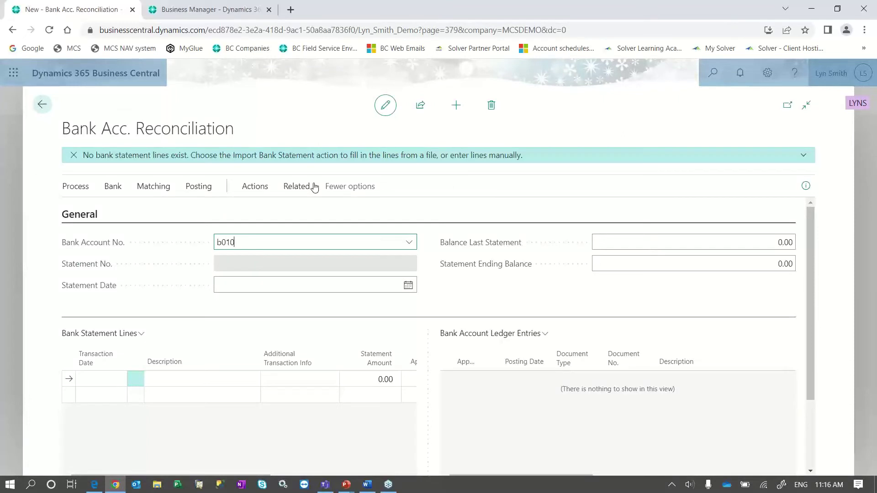
key(Tab)
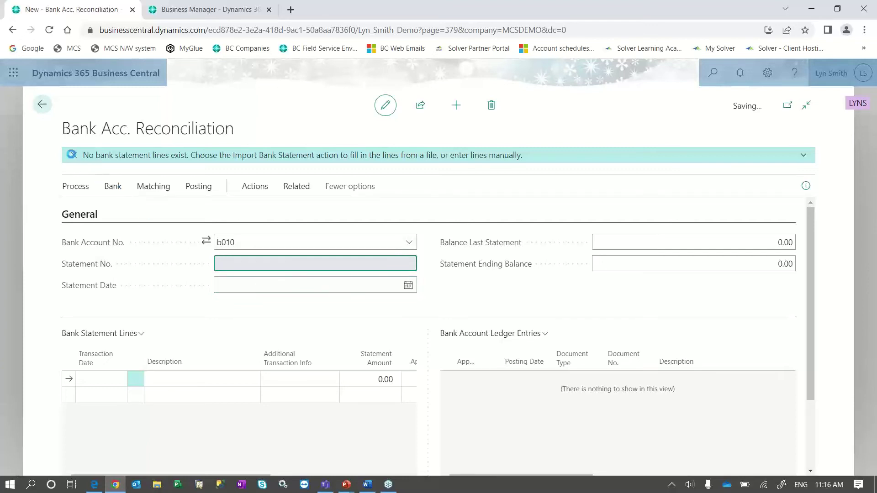
click(278, 287)
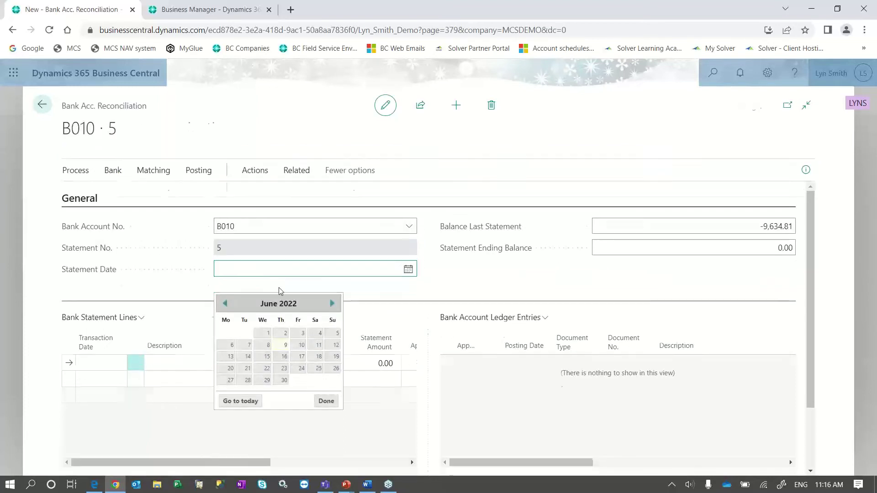
click(301, 333)
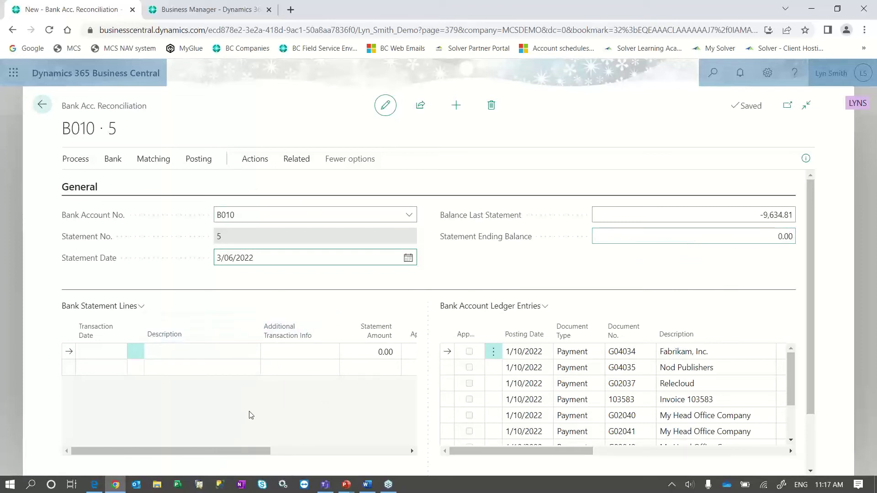
click(43, 104)
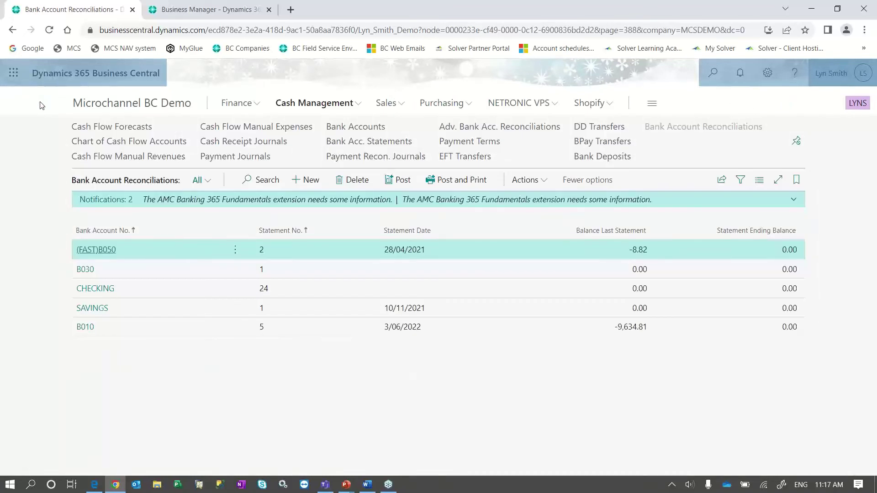
Review the posted statements of the CBA Bank Account from its bank account card, and return to the bank accounts list
key(alt+Tab)
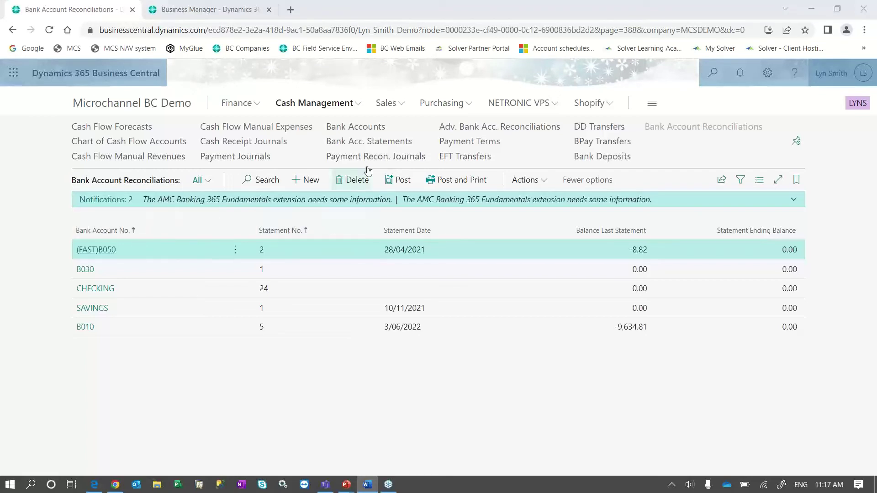
click(366, 132)
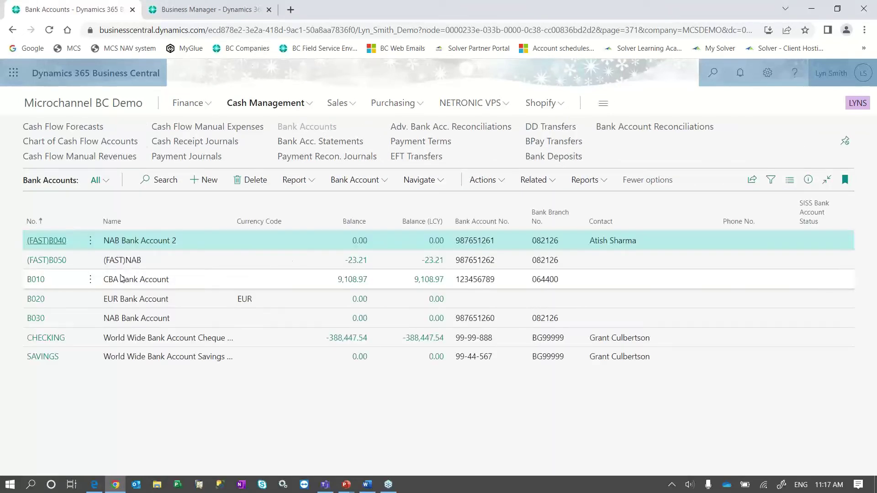
click(39, 281)
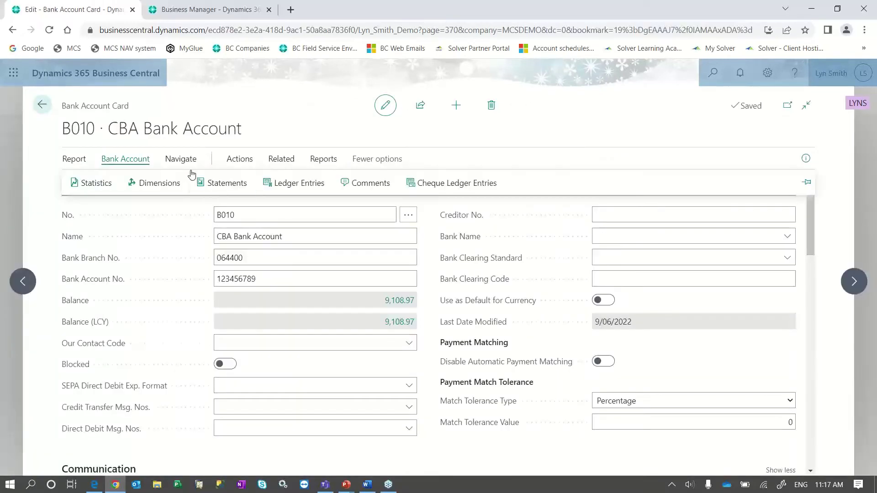
click(217, 184)
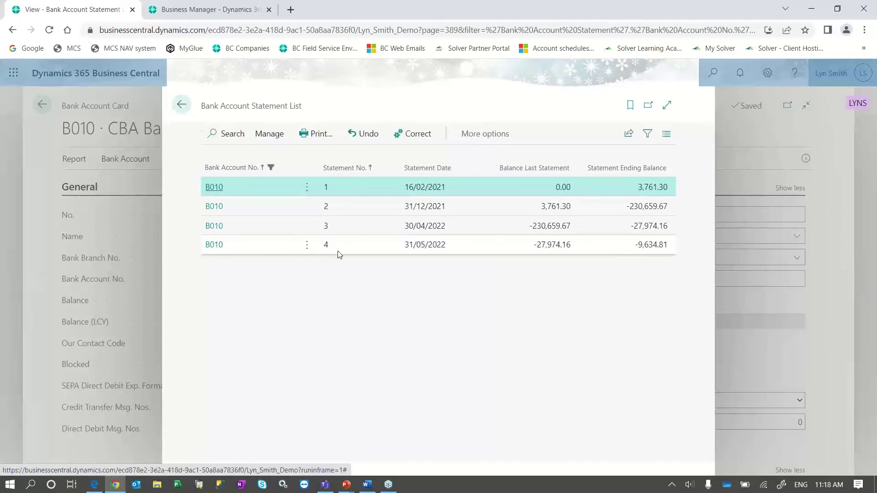
click(180, 106)
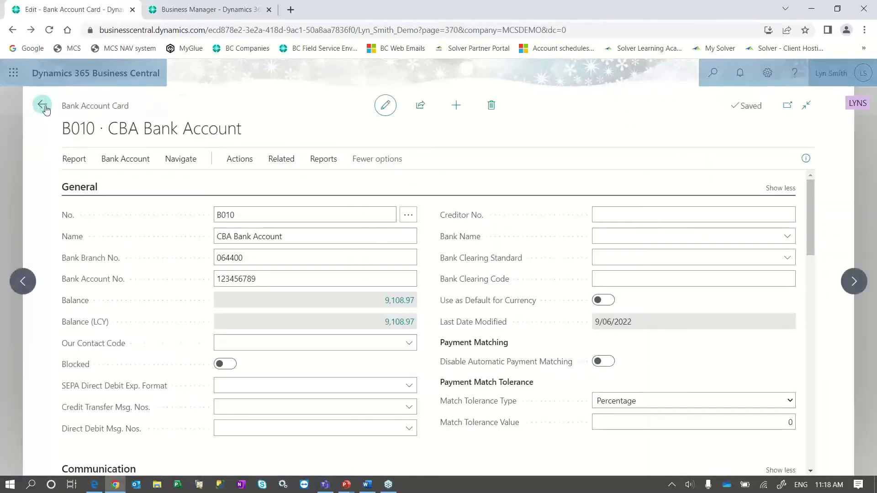
click(42, 104)
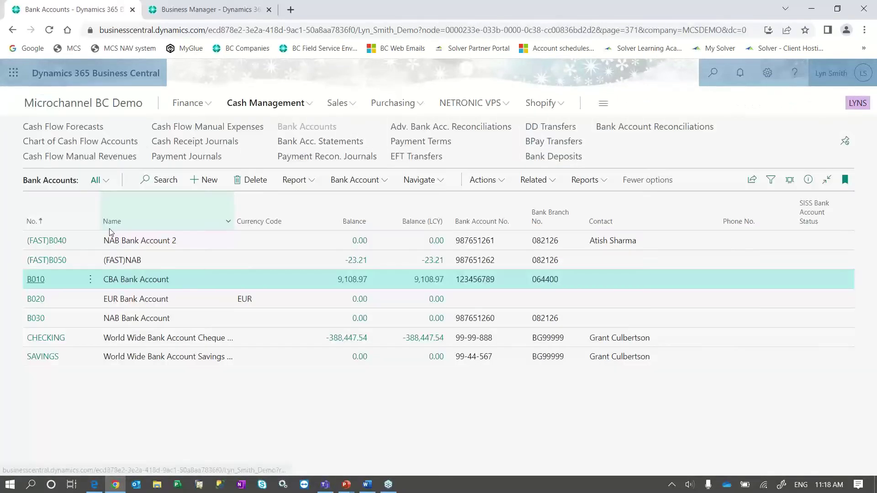
Preview the Bank Account Statement report for the CBA account's posted statement 4, fitted to page width
click(335, 145)
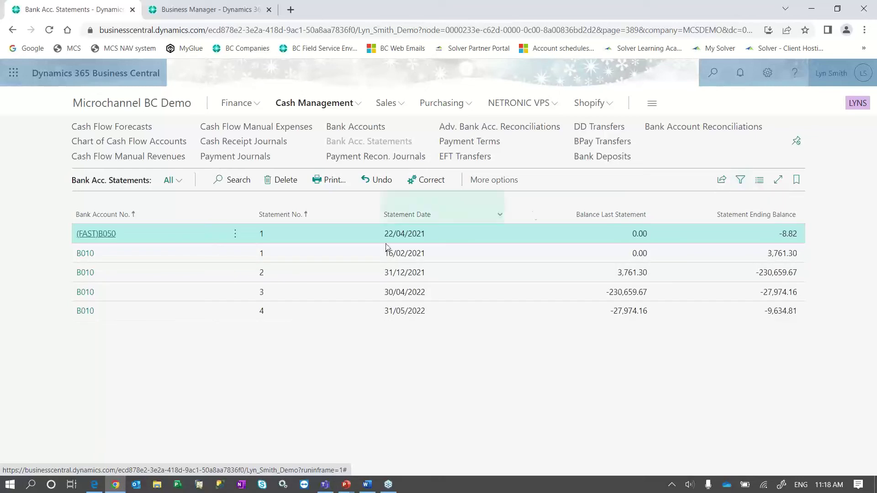
click(181, 314)
click(332, 180)
click(511, 404)
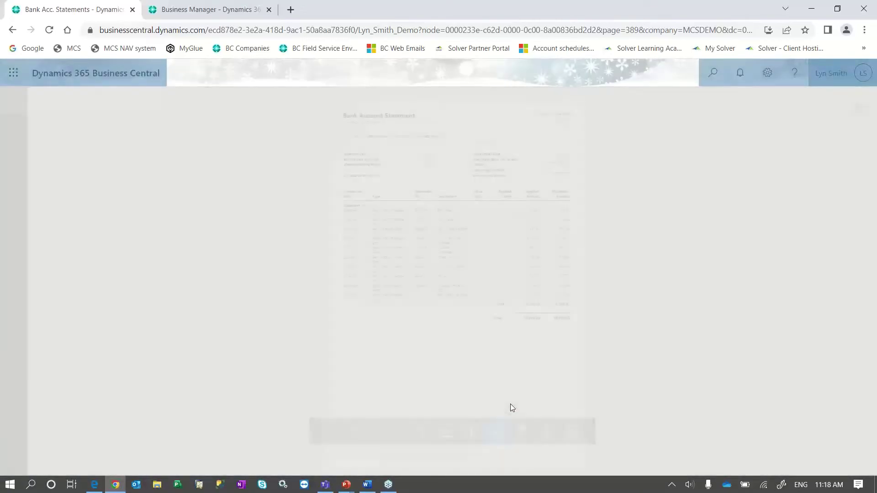
click(445, 438)
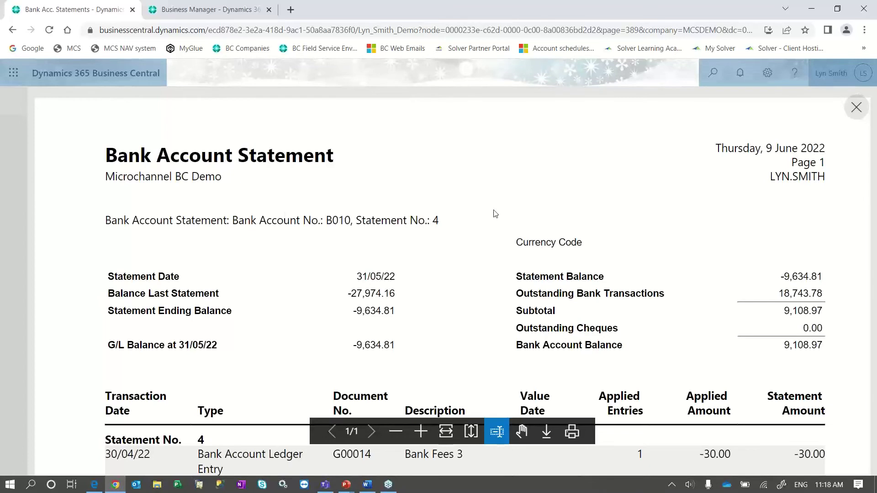
Examine the statement report's balances, applied entries and totals, and close the preview
scroll(493, 212, down, 1)
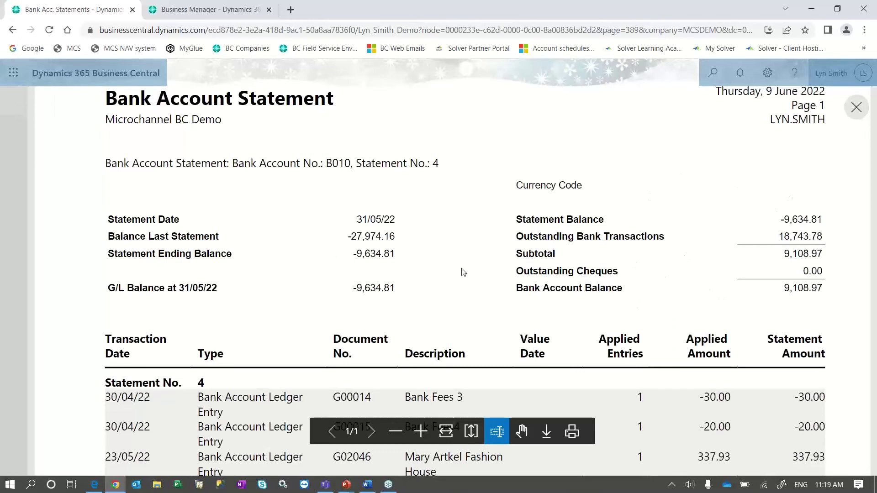
scroll(463, 272, down, 4)
scroll(463, 272, down, 6)
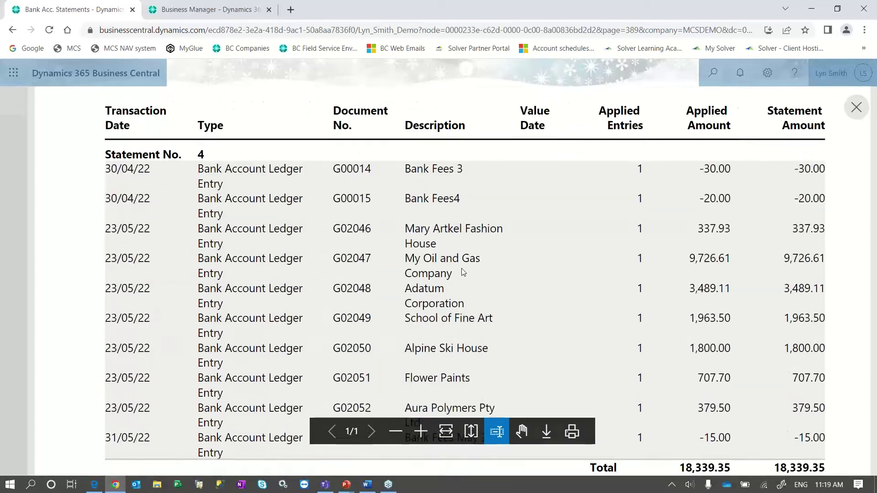
scroll(462, 273, down, 4)
scroll(462, 272, up, 8)
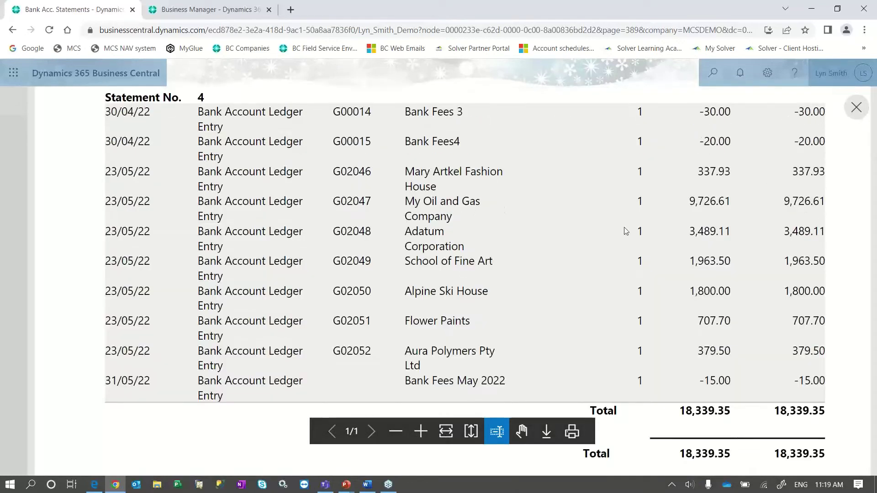
scroll(746, 185, up, 5)
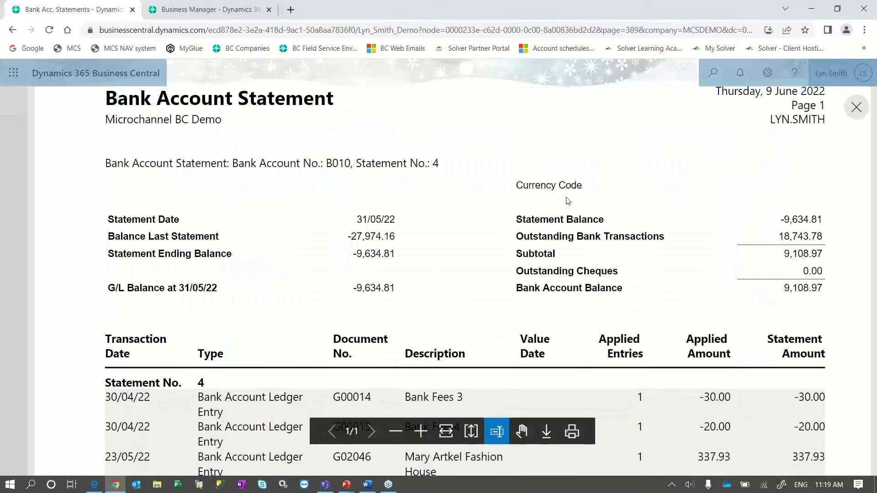
scroll(567, 198, up, 1)
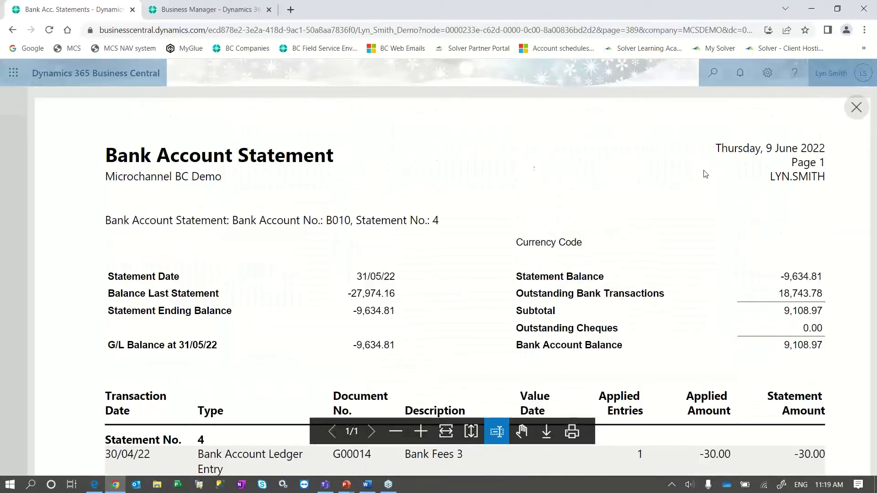
click(852, 115)
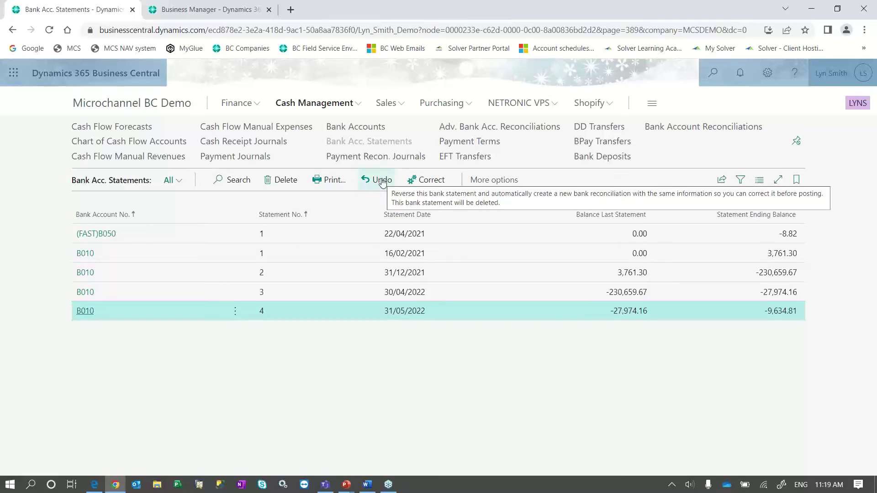
Return to the Business Manager home page and display the Cash Management pages
click(146, 104)
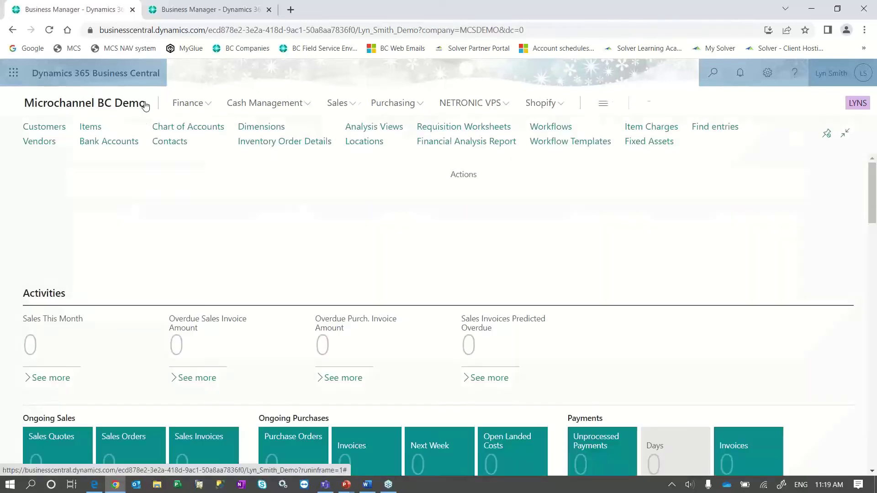
click(266, 103)
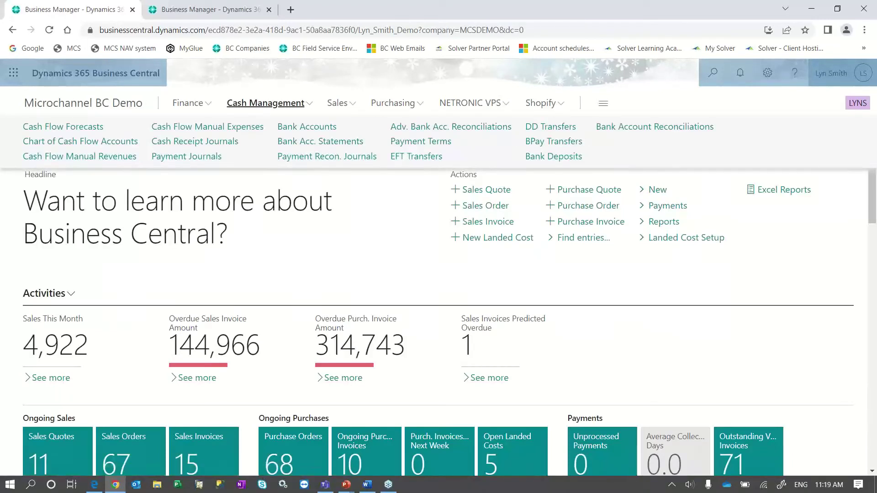
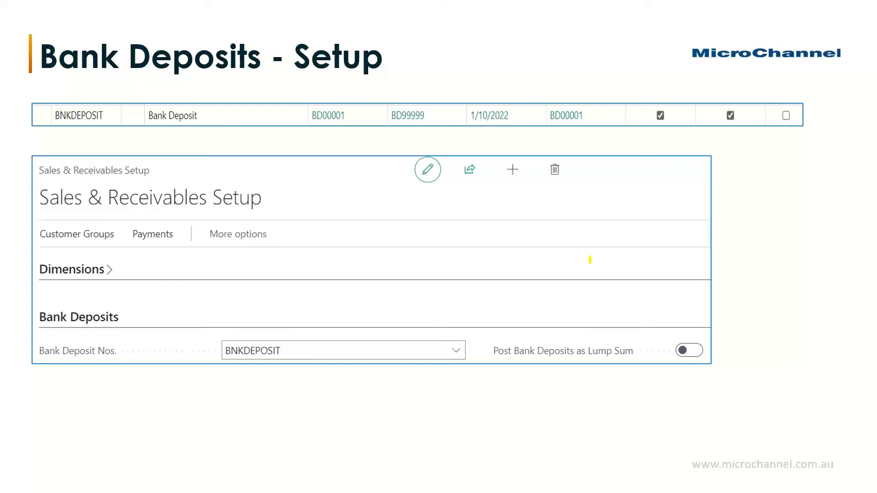
click(865, 339)
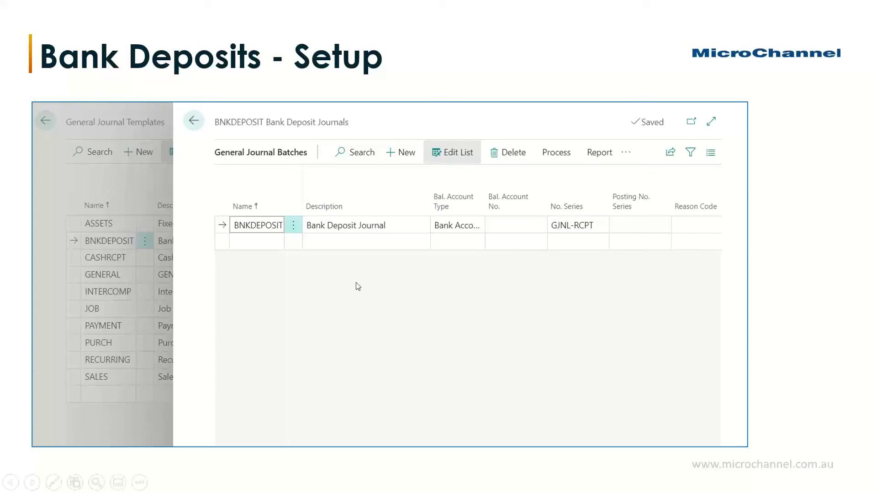
Switch to Business Central, open bank deposit BD00002 from the Bank Deposits list, and review its posting details and deposit lines
key(alt+Tab)
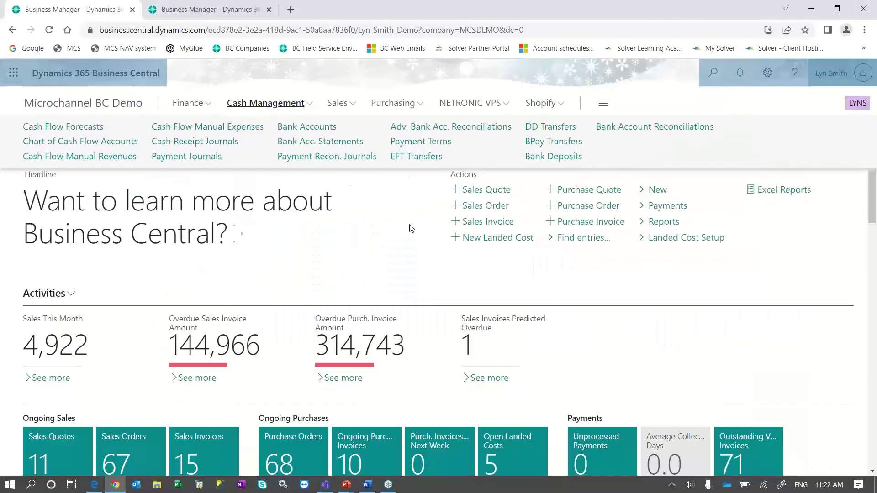
click(539, 157)
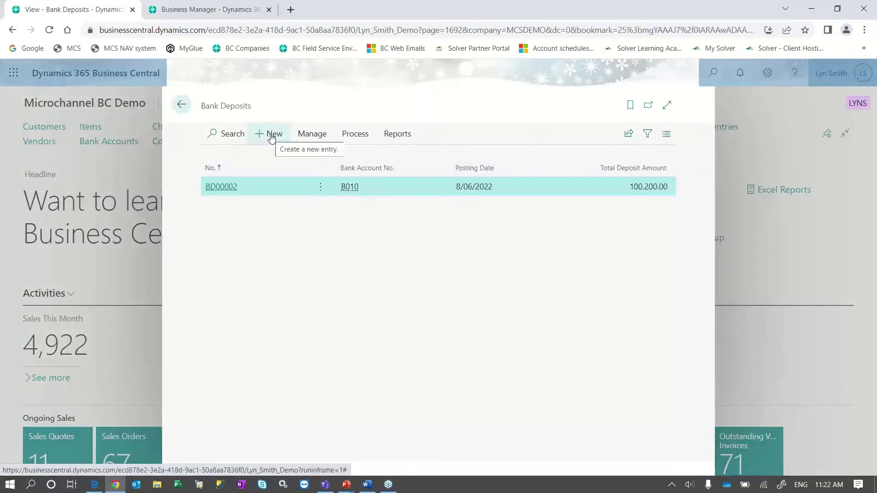
click(232, 187)
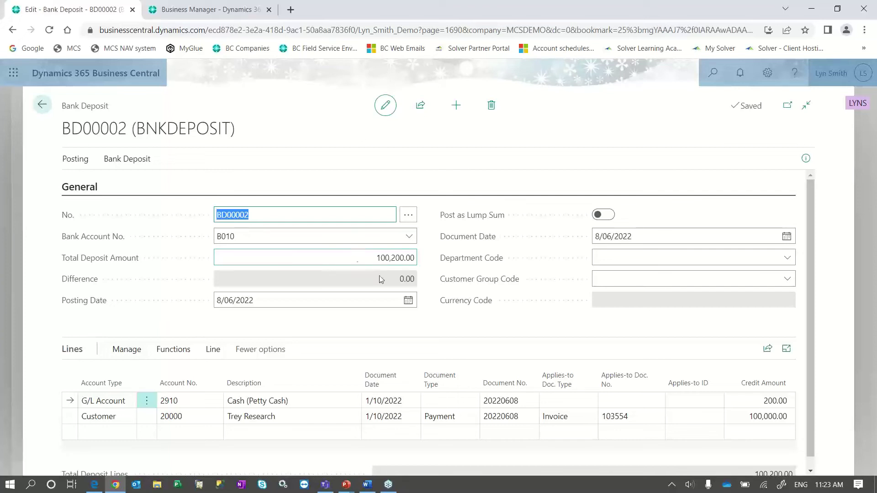
click(357, 298)
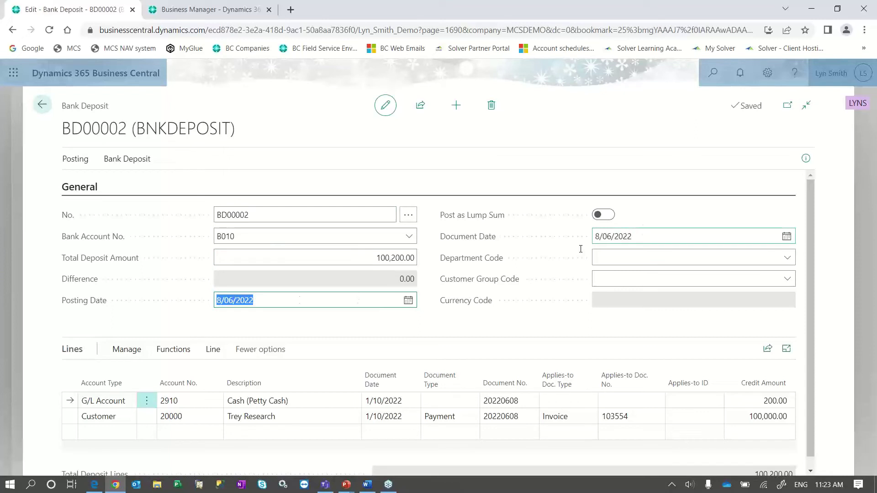
scroll(370, 326, down, 1)
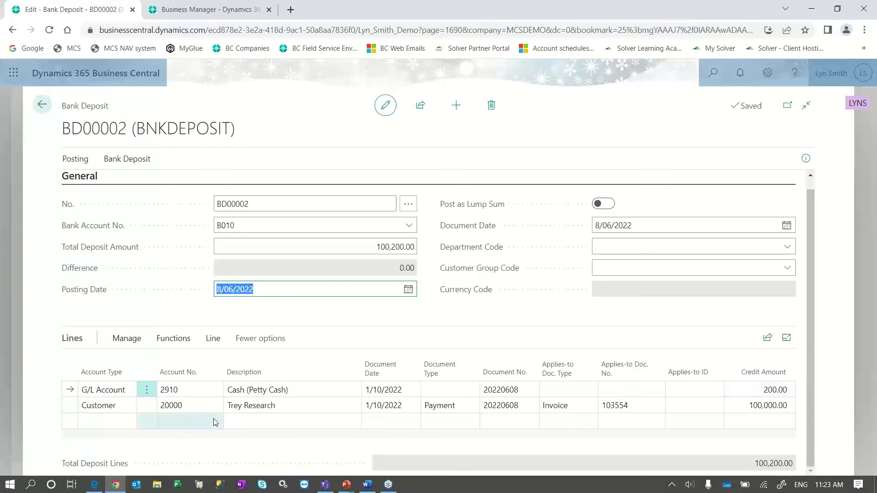
click(105, 406)
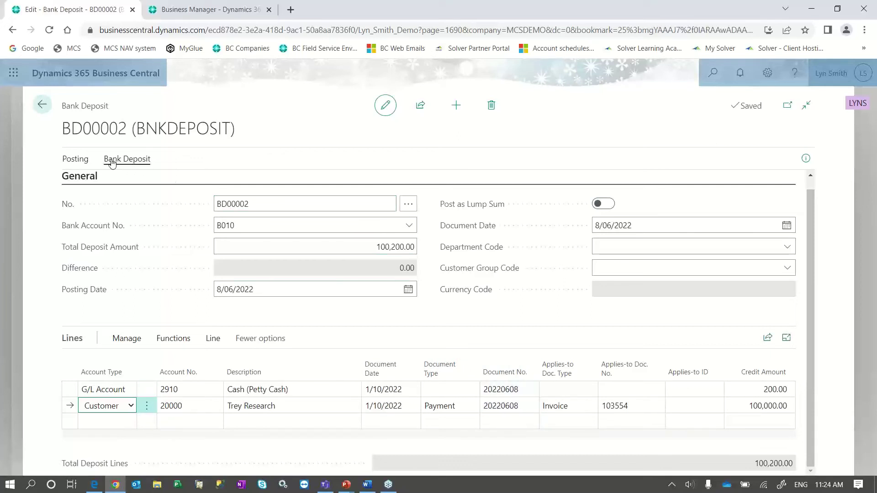
Preview the Bank Deposit Test Report for BD00002 without applications, fitted to page width, and close the preview
click(75, 159)
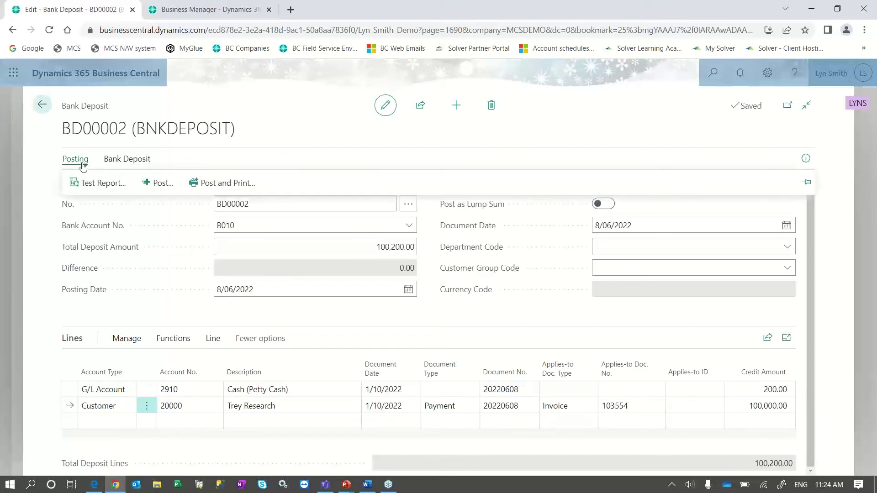
click(97, 184)
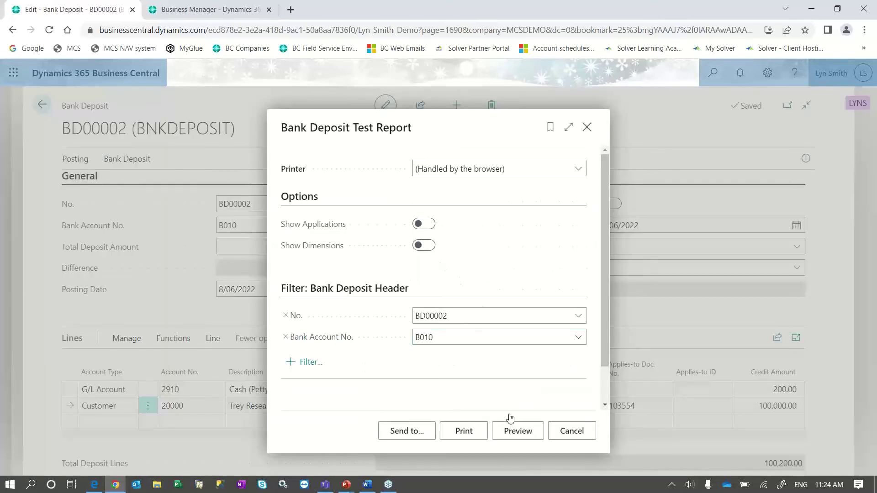
click(526, 438)
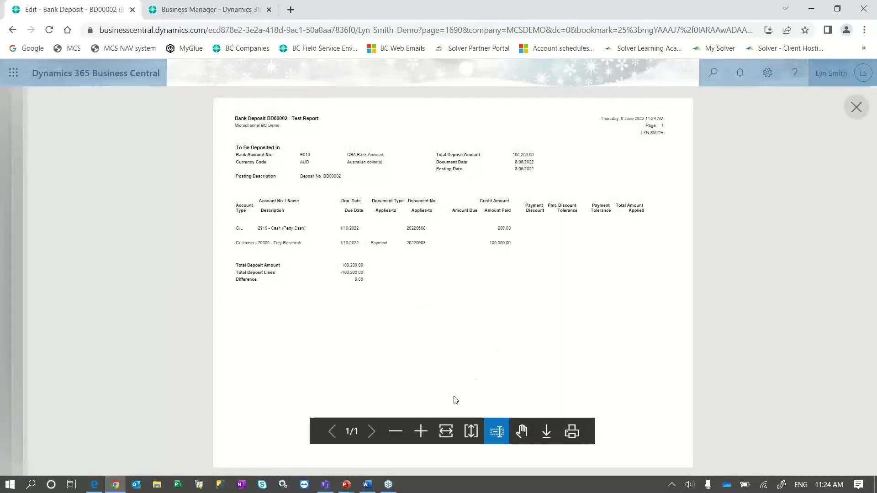
click(443, 433)
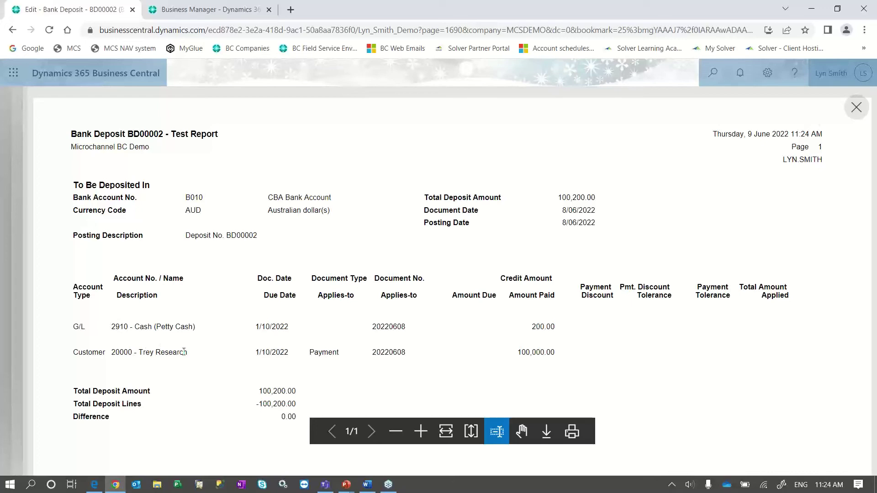
click(857, 107)
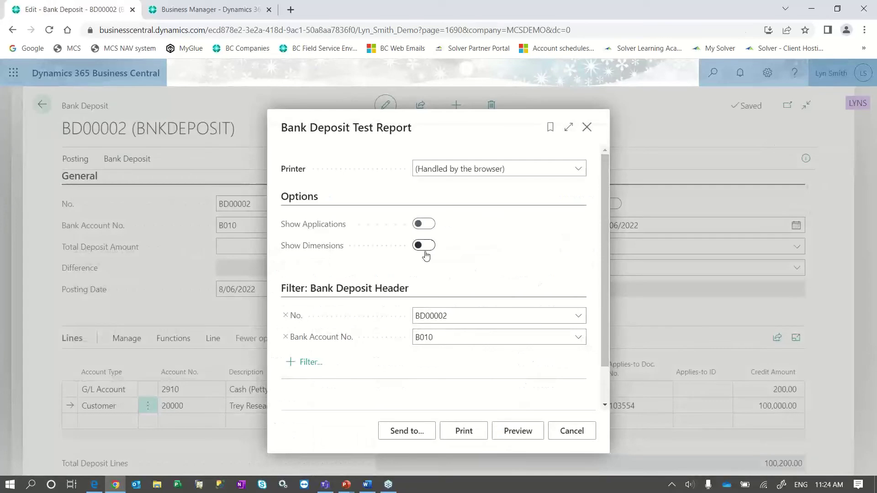
Enable Show Applications, preview the test report again fitted to page width, and close both the preview and the report request
click(422, 224)
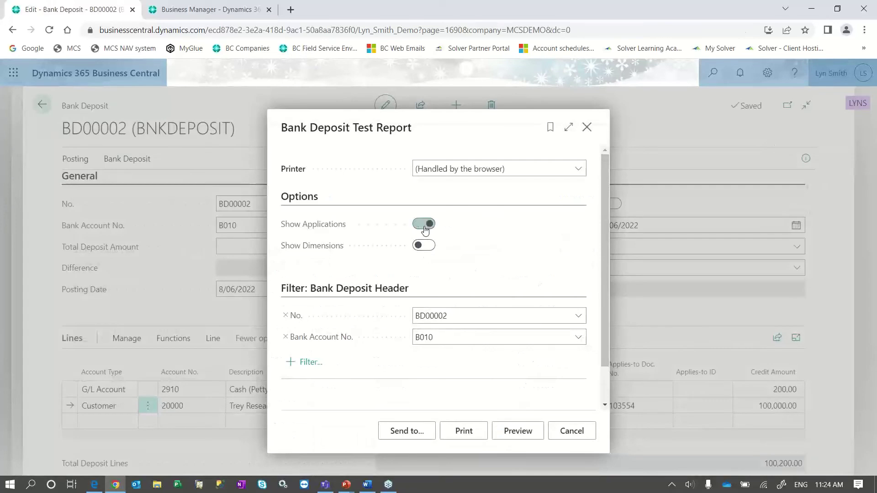
click(523, 432)
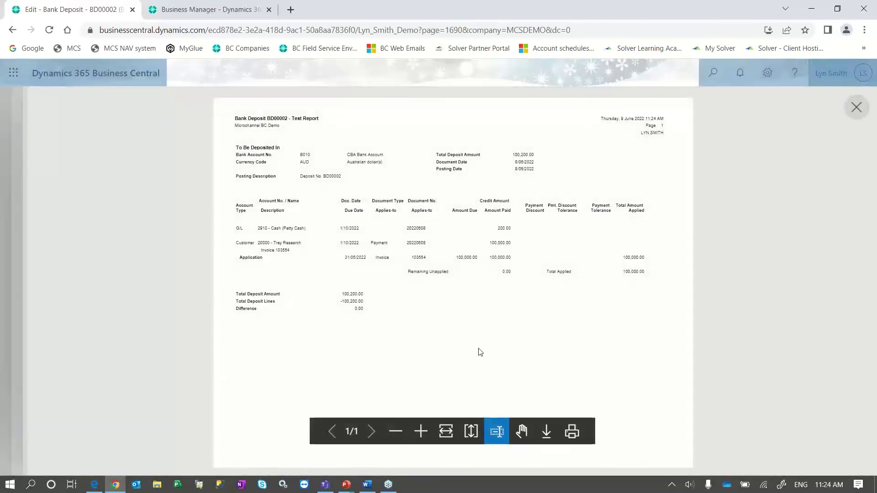
click(446, 432)
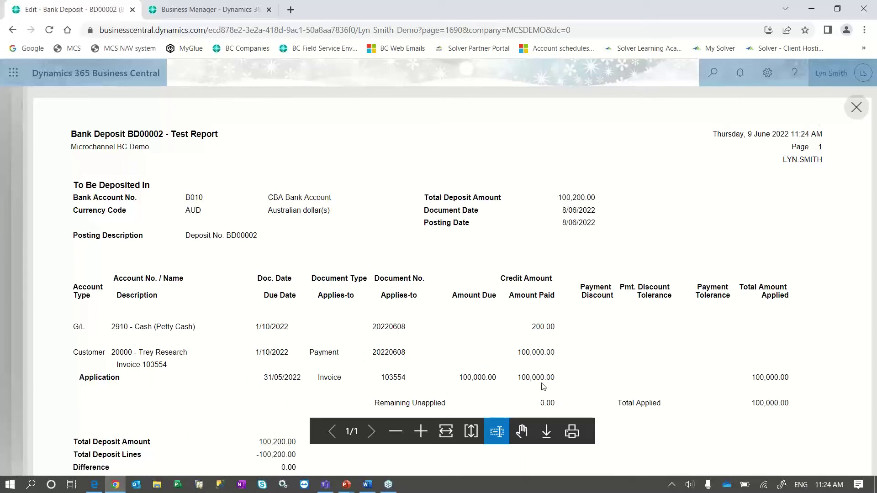
click(855, 109)
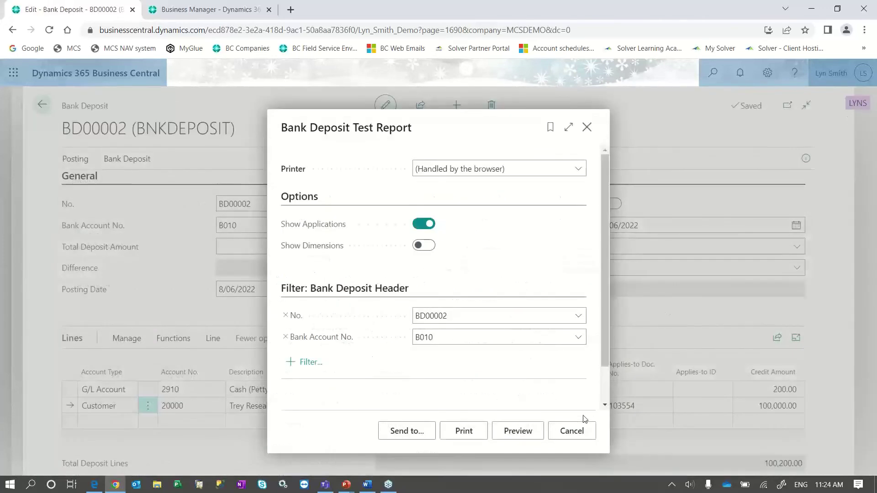
click(574, 426)
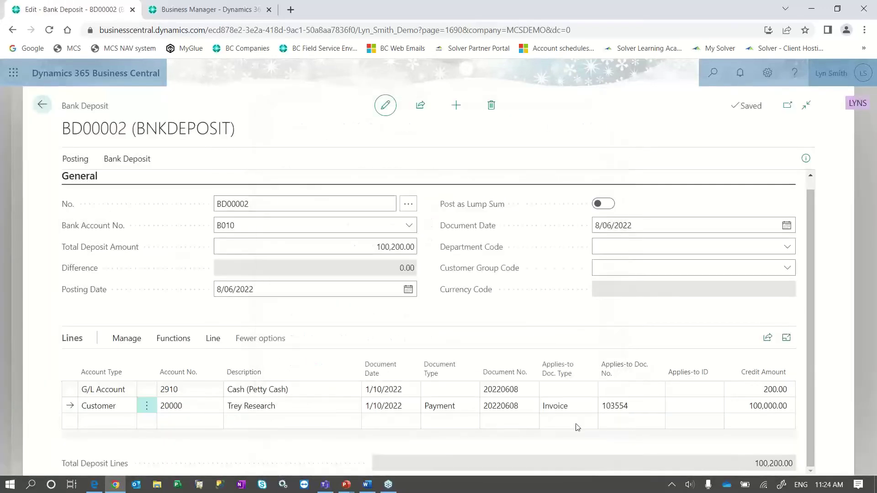
Try to post bank deposit BD00002
click(75, 159)
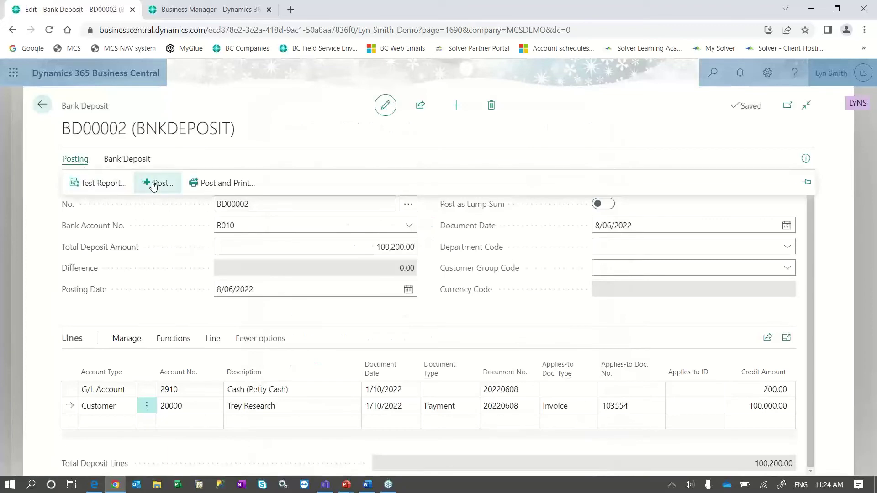
click(154, 186)
key(F9)
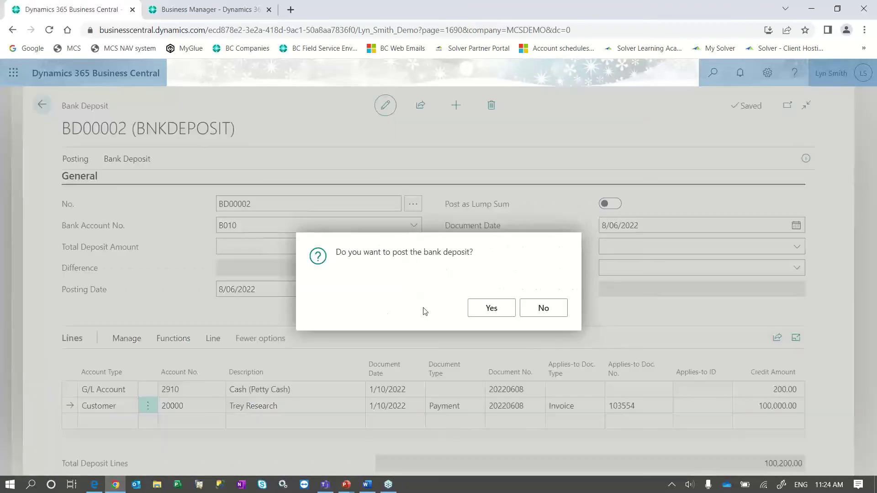
click(489, 308)
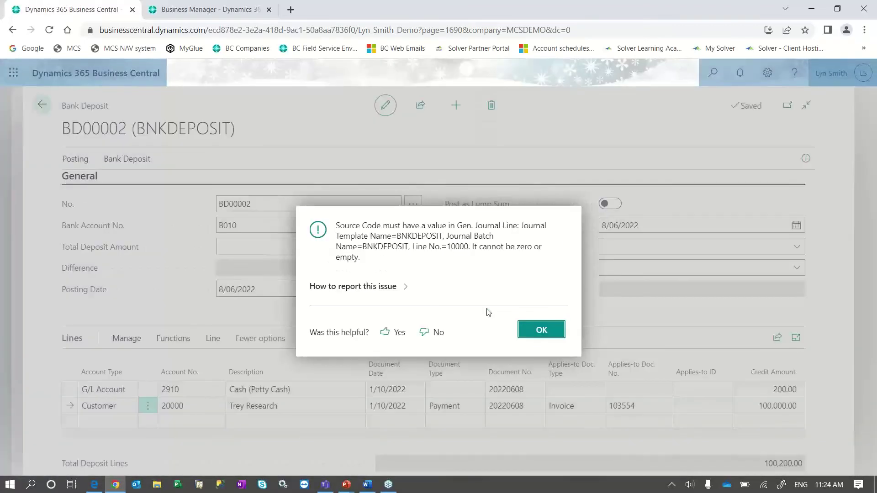
click(541, 331)
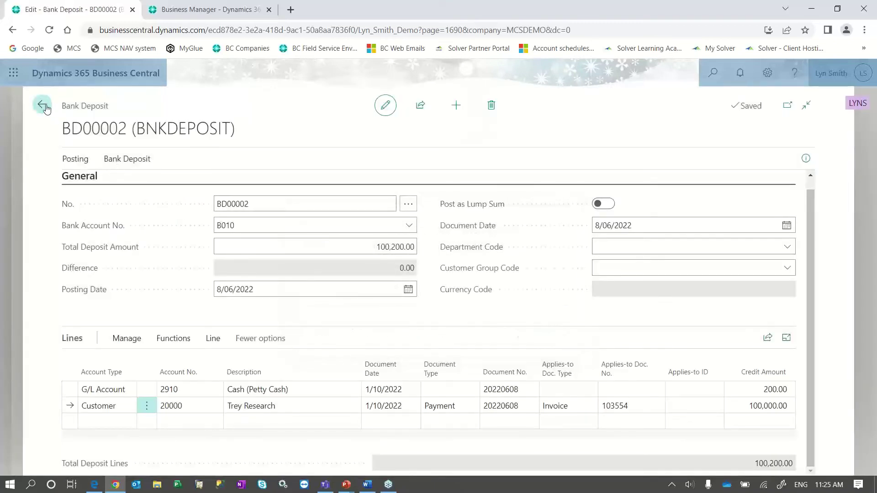
Leave the Bank Deposits list, search for "posted bank", and open deposit BD00001 from the Posted Bank Deposits list
click(45, 106)
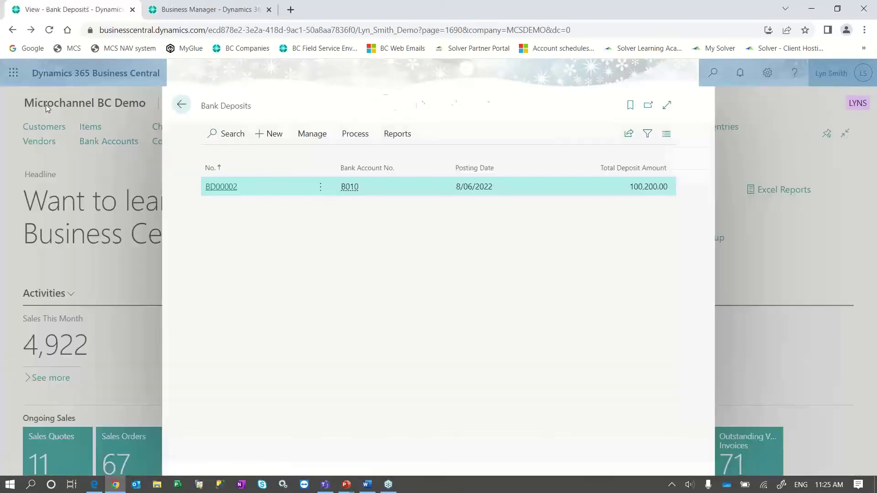
click(190, 107)
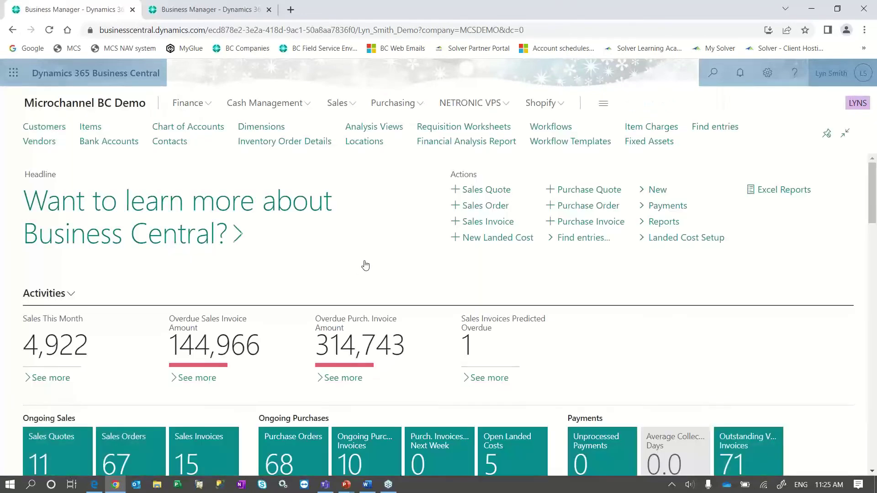
click(286, 109)
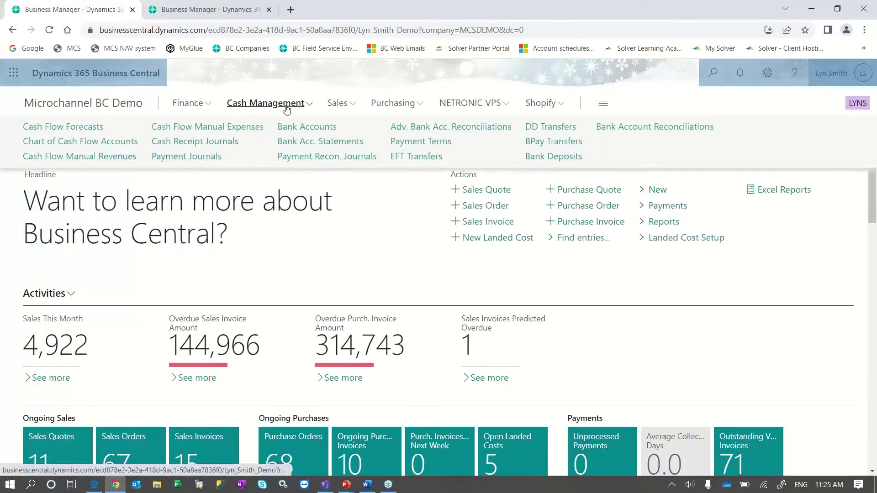
click(709, 75)
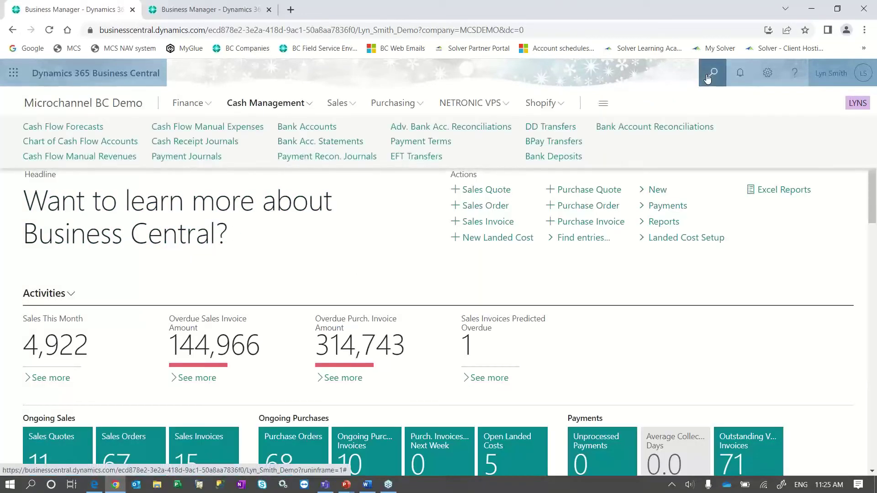
text(posted bank)
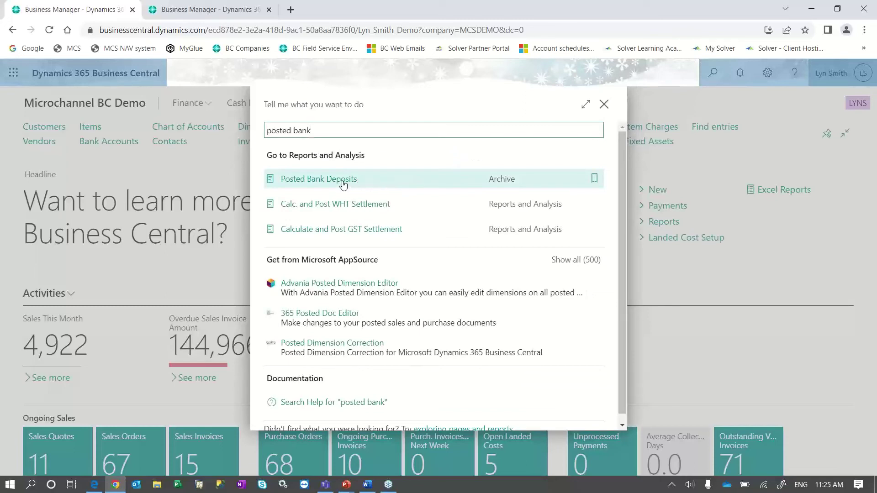
click(343, 184)
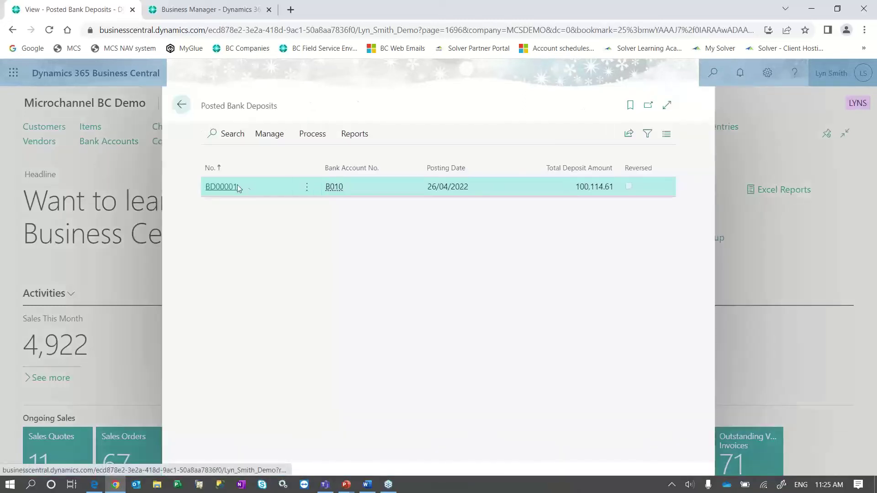
click(222, 186)
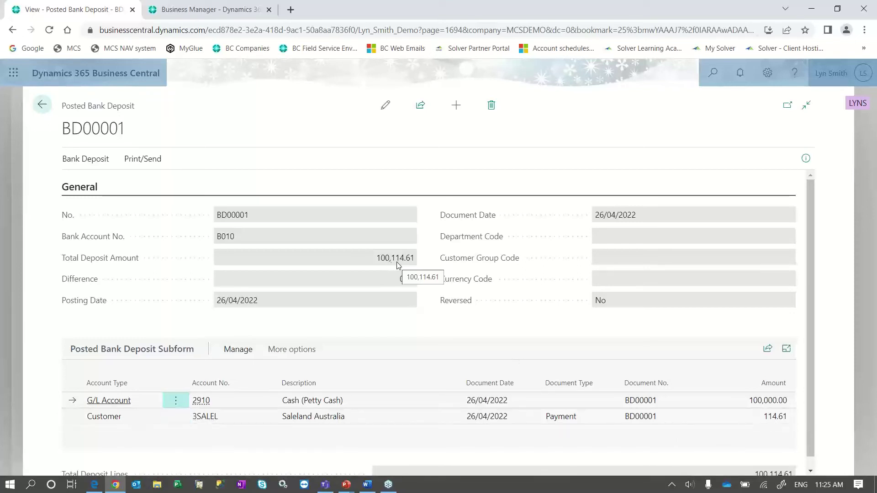
Preview the Bank Deposit report for posted deposit BD00001 fitted to page width, and close the preview and report request
click(137, 159)
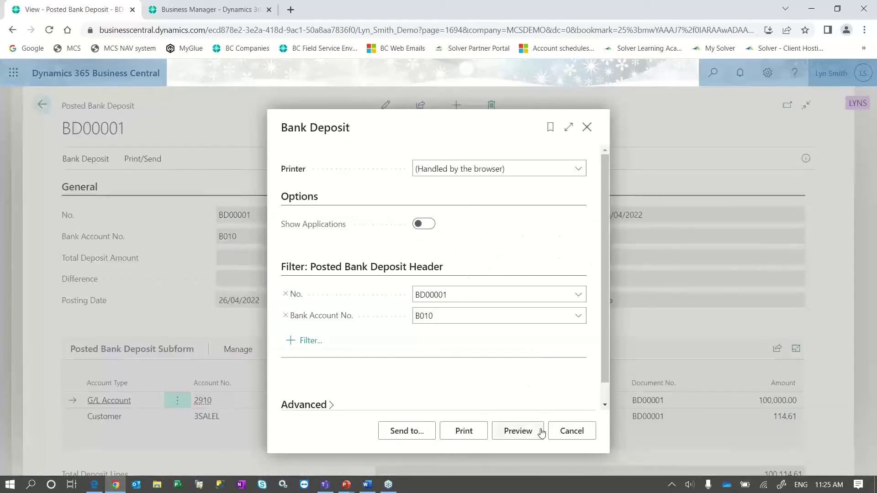
click(541, 431)
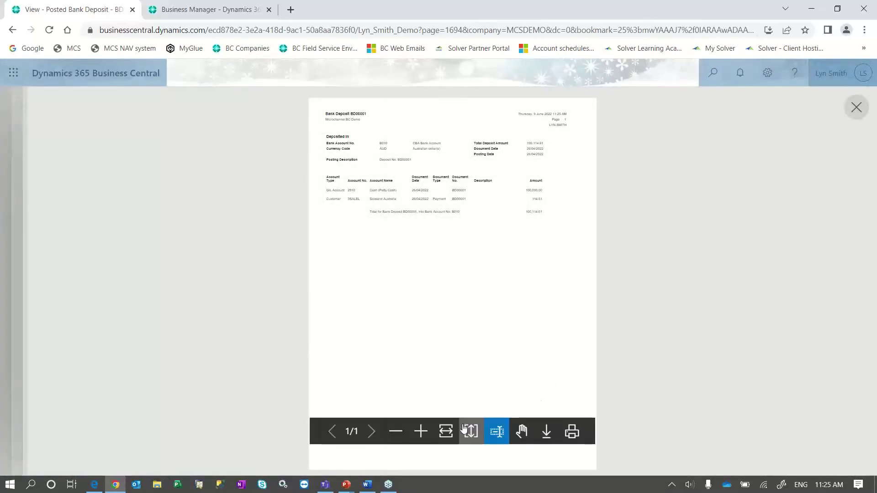
click(451, 432)
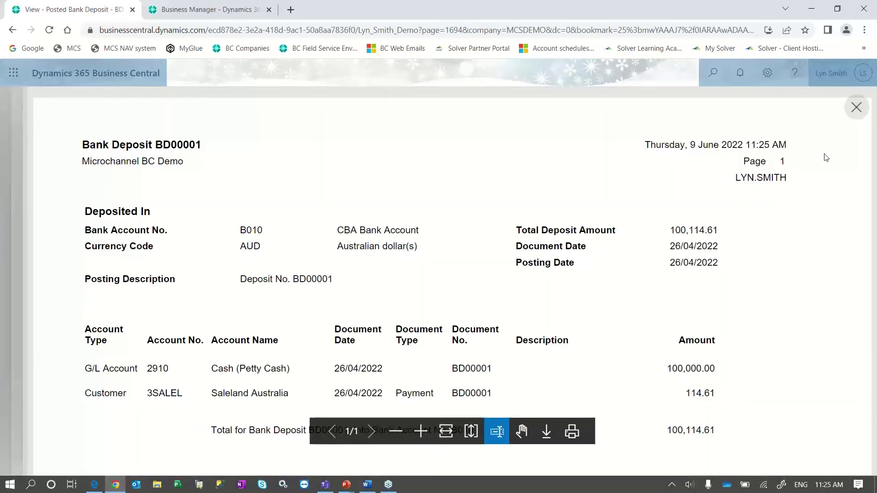
click(856, 108)
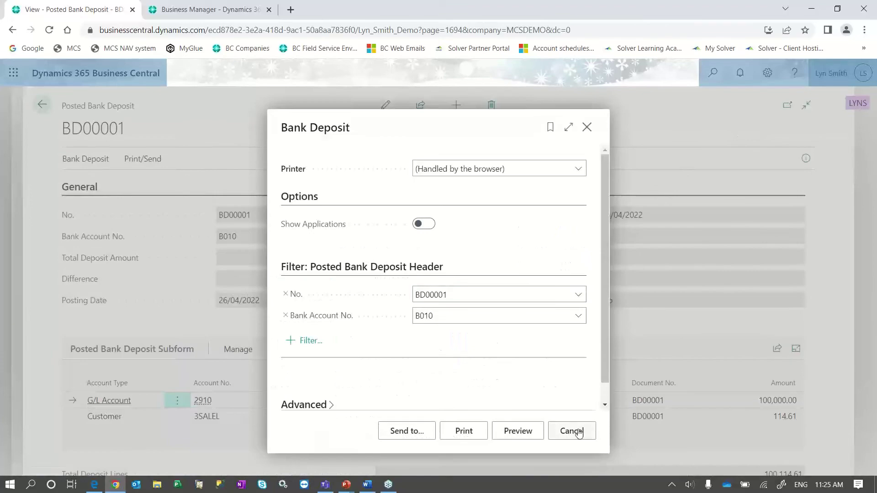
click(579, 432)
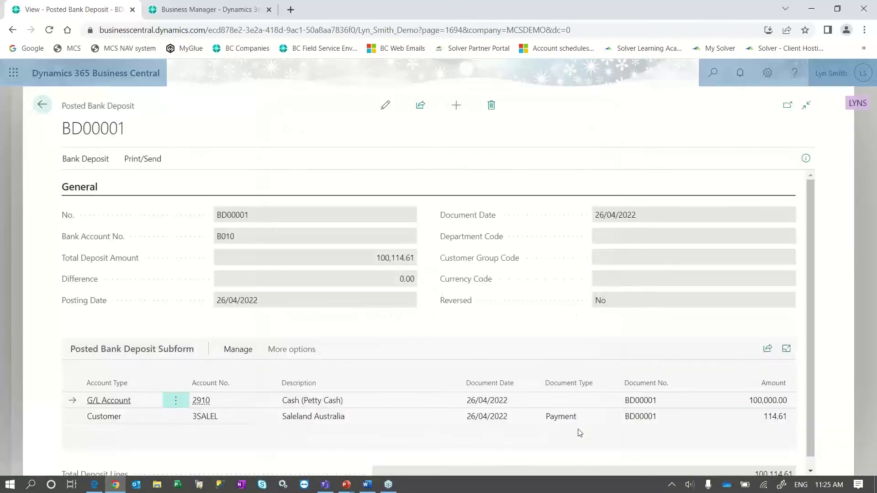
Switch to the slide presentation and advance to the MicroChannel Banking Extension slide
key(alt+Tab)
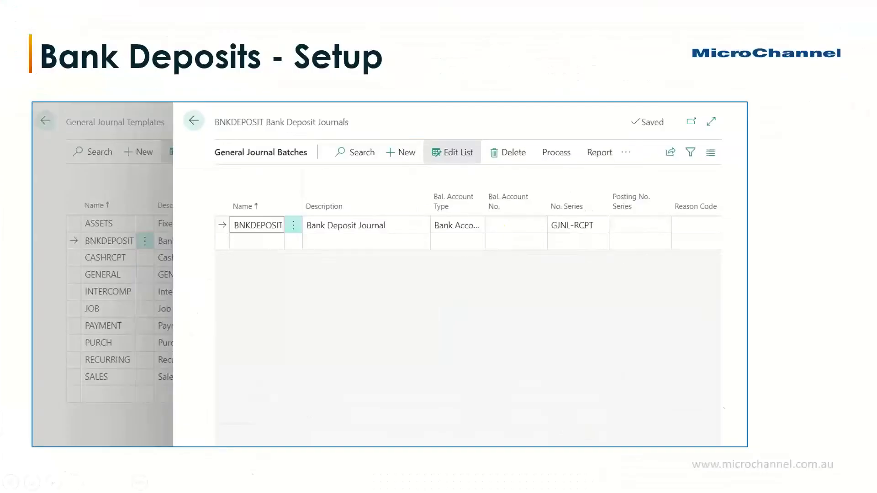
click(875, 394)
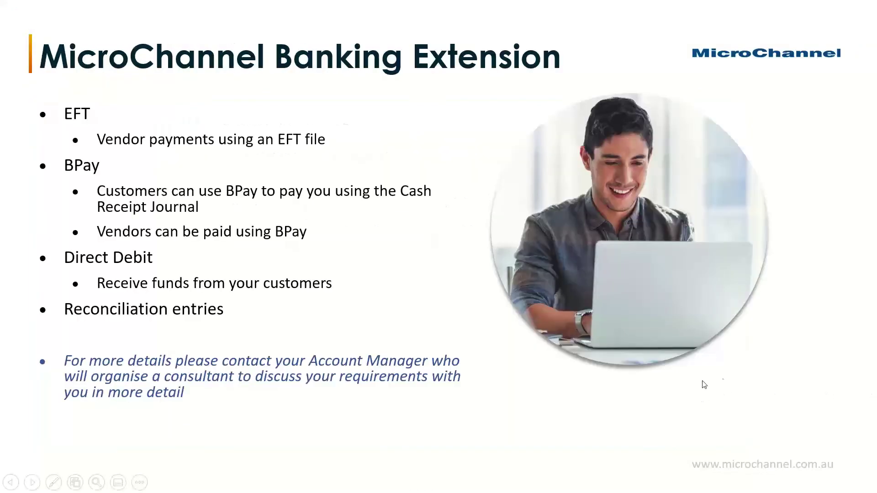